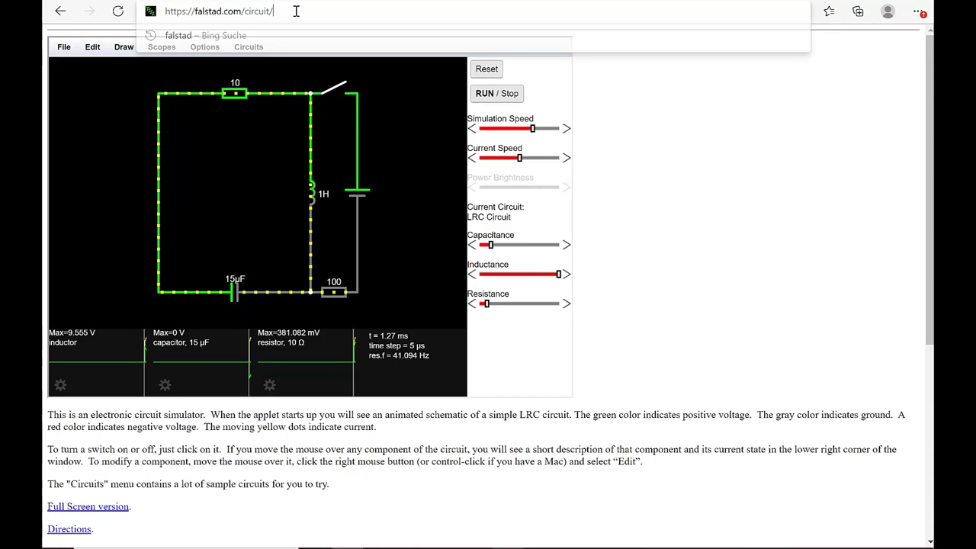
Step: Select the page address, then load the High-Pass Filter (RC) example circuit
{"action": "left_click_drag", "start_coordinate": [296, 11], "coordinate": [163, 4]}
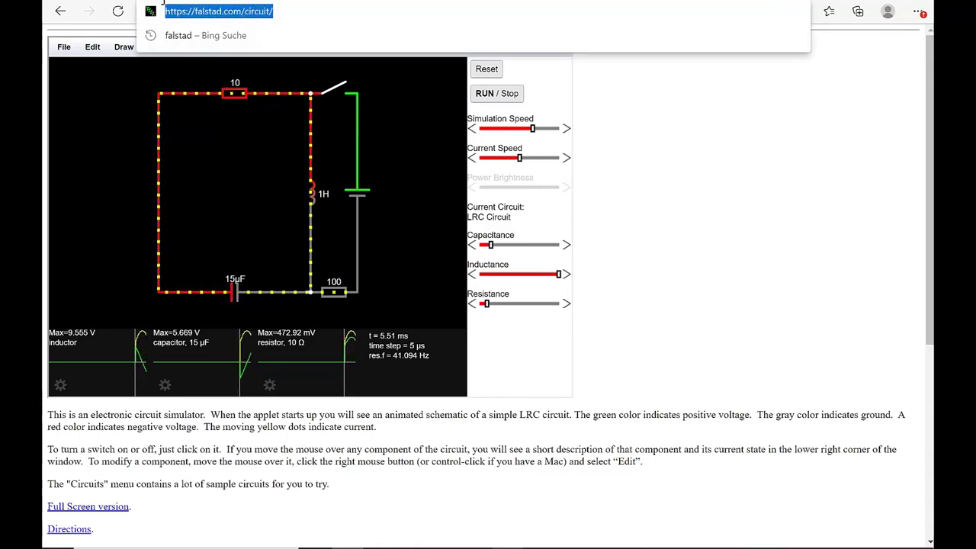
{"action": "left_click", "coordinate": [507, 153]}
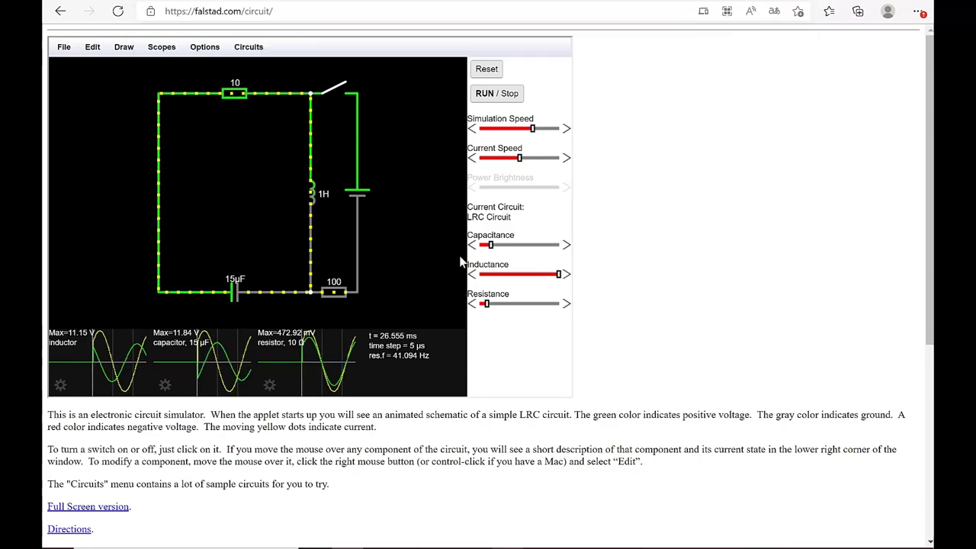
{"action": "left_click", "coordinate": [248, 47]}
{"action": "mouse_move", "coordinate": [263, 101]}
{"action": "mouse_move", "coordinate": [373, 103]}
{"action": "mouse_move", "coordinate": [321, 89]}
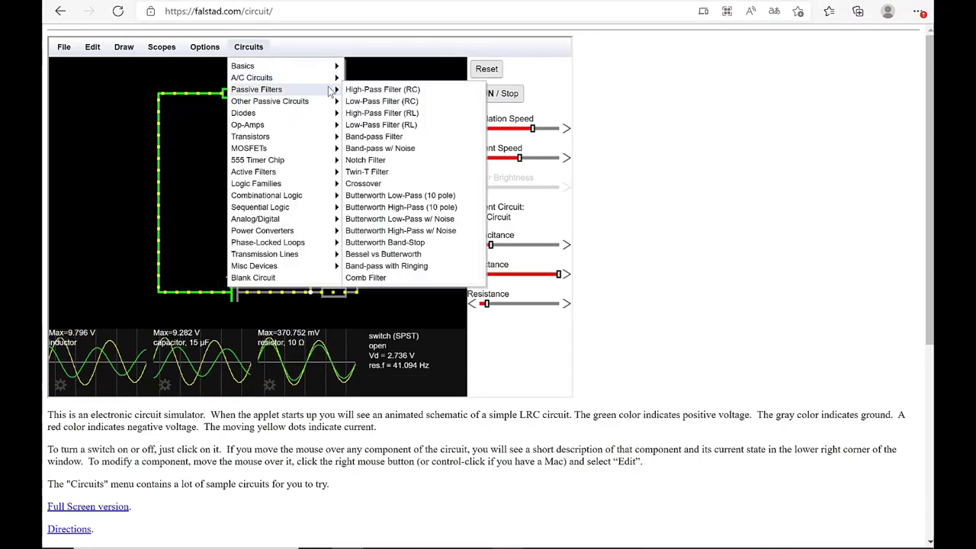
{"action": "left_click", "coordinate": [359, 89]}
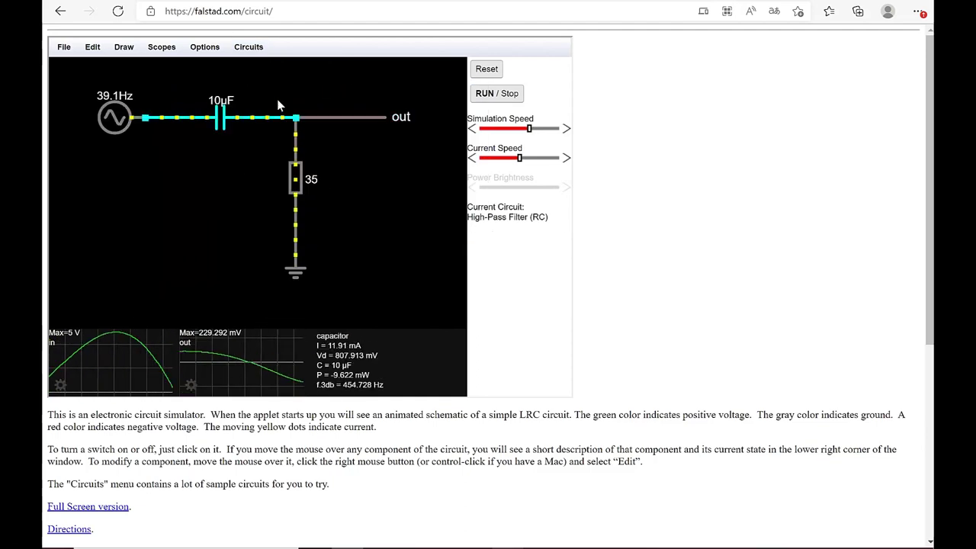
Step: Load the Low-Pass Filter (RC) example, then the Type I PLL example
{"action": "left_click", "coordinate": [249, 47]}
{"action": "mouse_move", "coordinate": [305, 89]}
{"action": "left_click", "coordinate": [374, 103]}
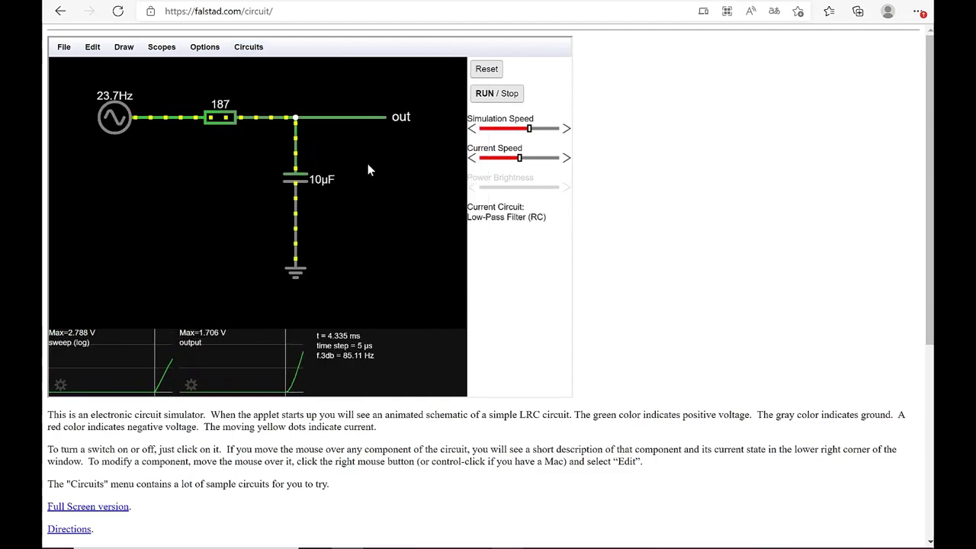
{"action": "left_click", "coordinate": [252, 49]}
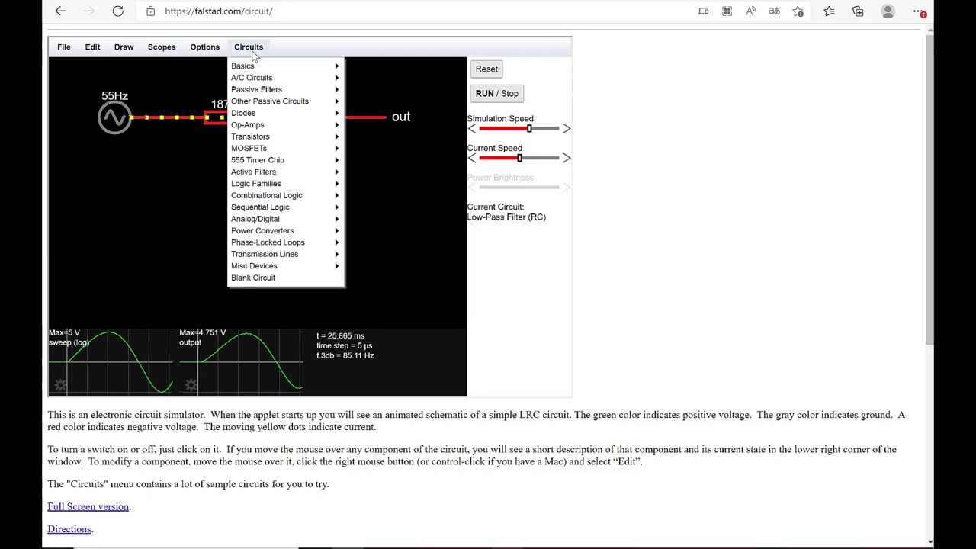
{"action": "mouse_move", "coordinate": [321, 241]}
{"action": "left_click", "coordinate": [371, 256]}
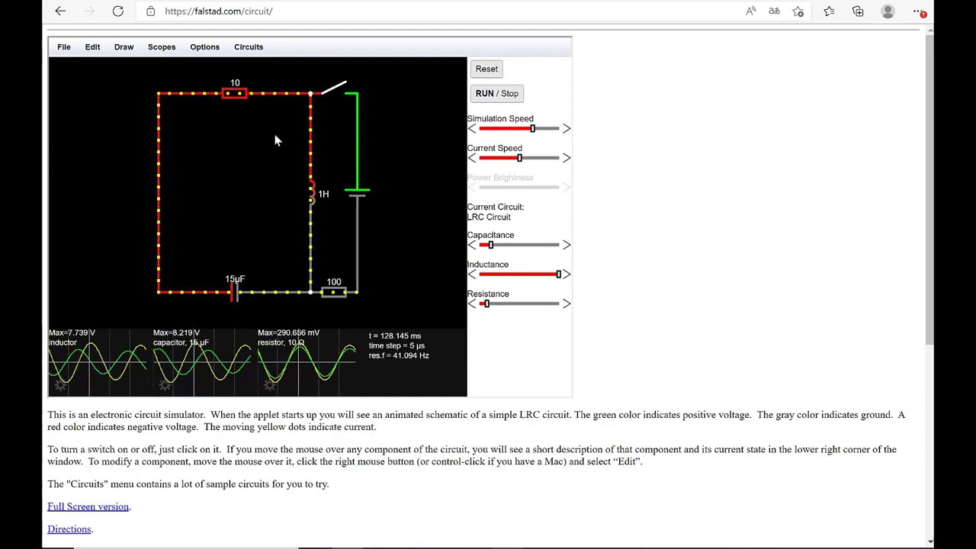
Step: View the Directions page, come back, and launch the full-screen simulator version
{"action": "scroll", "coordinate": [930, 241], "scroll_direction": "down", "scroll_amount": 1}
{"action": "scroll", "coordinate": [930, 240], "scroll_direction": "down", "scroll_amount": 1}
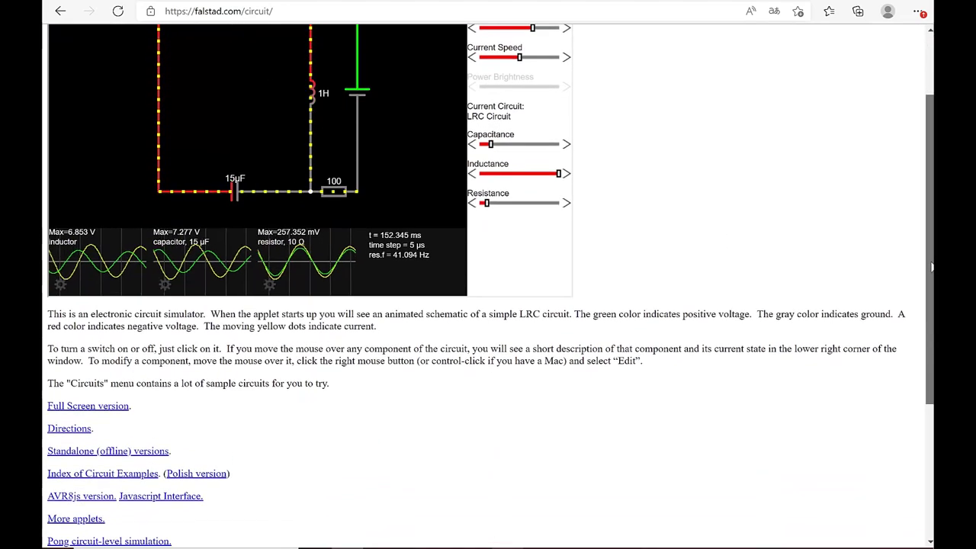
{"action": "scroll", "coordinate": [907, 305], "scroll_direction": "down", "scroll_amount": 2}
{"action": "left_click", "coordinate": [76, 351]}
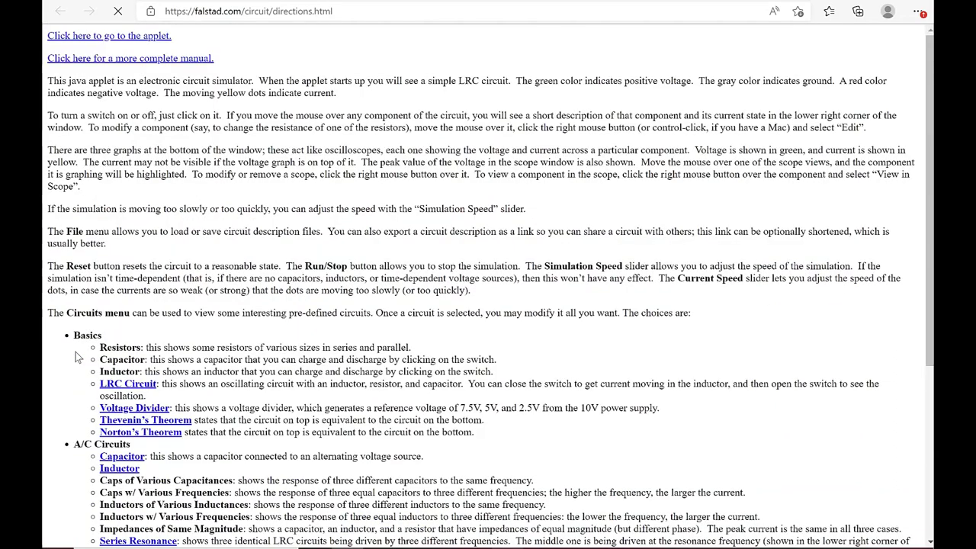
{"action": "key", "text": "alt+Left"}
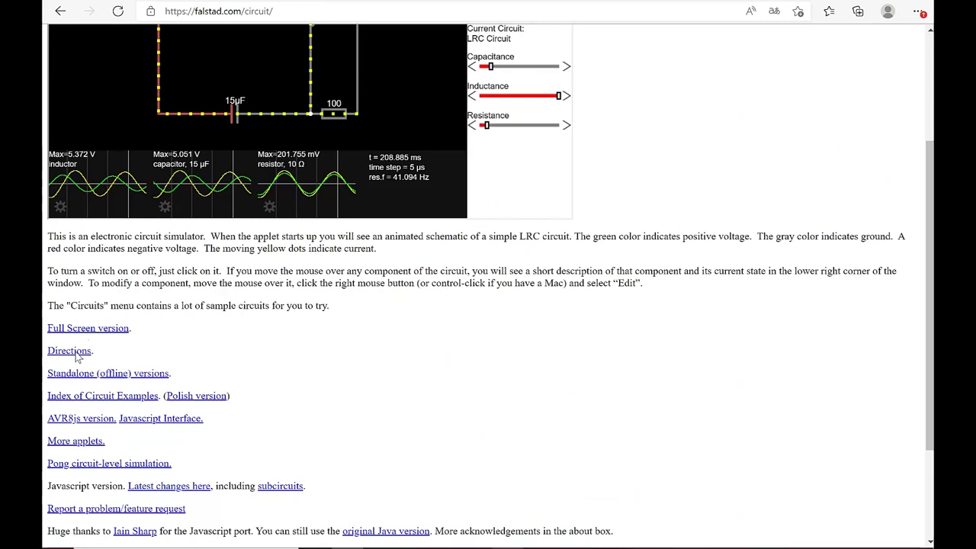
{"action": "left_click", "coordinate": [88, 328]}
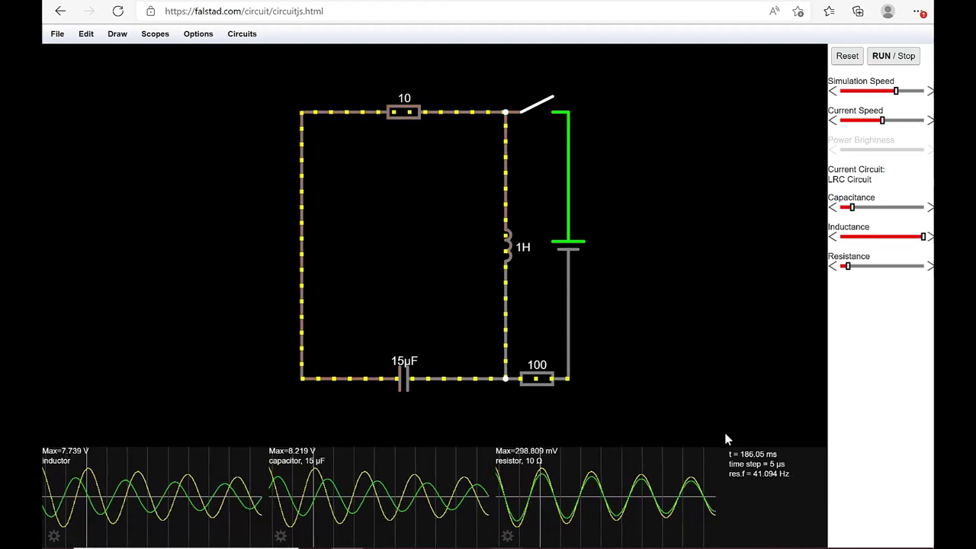
Step: Stop the LRC simulation, freezing it at t = 225.885 ms
{"action": "left_click", "coordinate": [897, 61]}
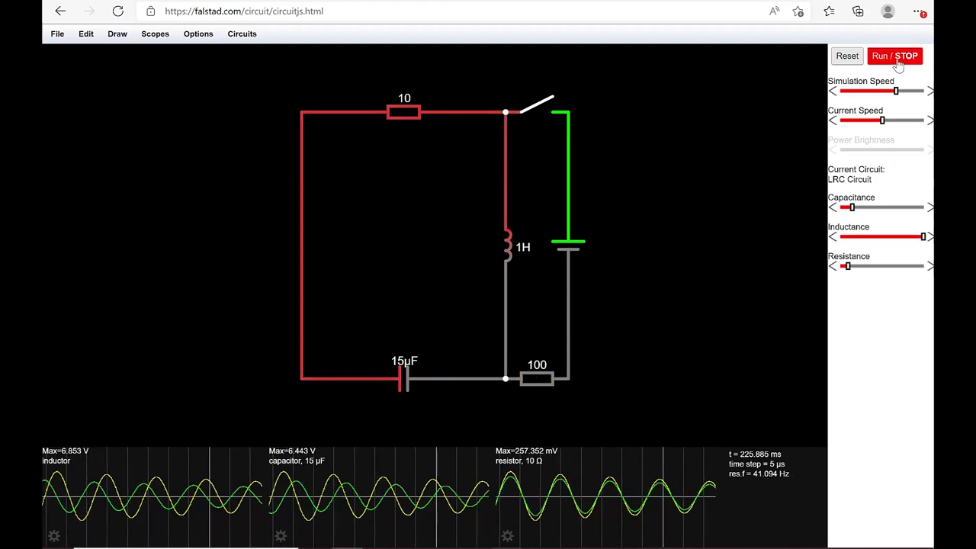
Step: Reset the LRC circuit to time zero, resume it, and lower the simulation speed slightly
{"action": "left_click", "coordinate": [846, 61]}
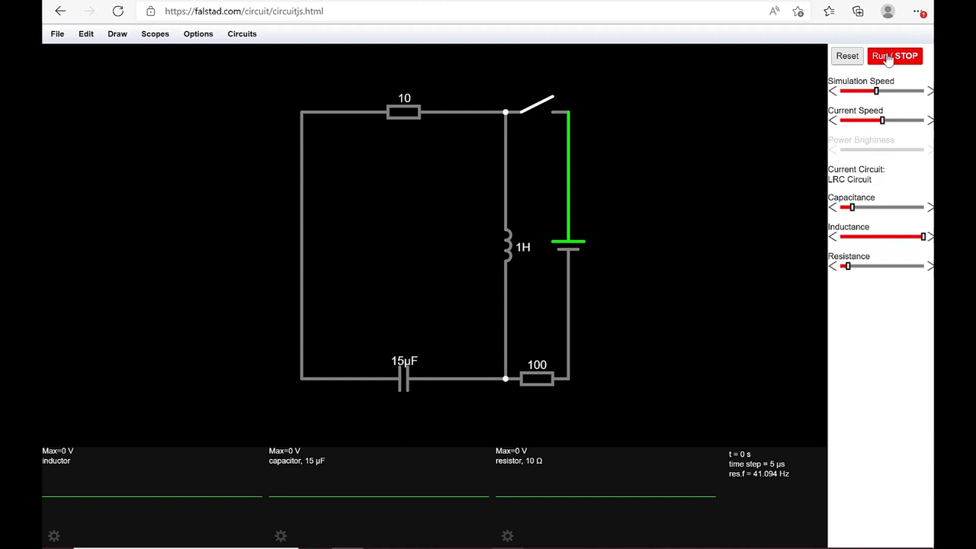
{"action": "left_click", "coordinate": [889, 58]}
{"action": "mouse_move", "coordinate": [879, 97]}
{"action": "left_mouse_down"}
{"action": "mouse_move", "coordinate": [871, 93]}
{"action": "mouse_move", "coordinate": [930, 93]}
{"action": "mouse_move", "coordinate": [883, 93]}
{"action": "mouse_move", "coordinate": [878, 123]}
{"action": "left_mouse_up"}
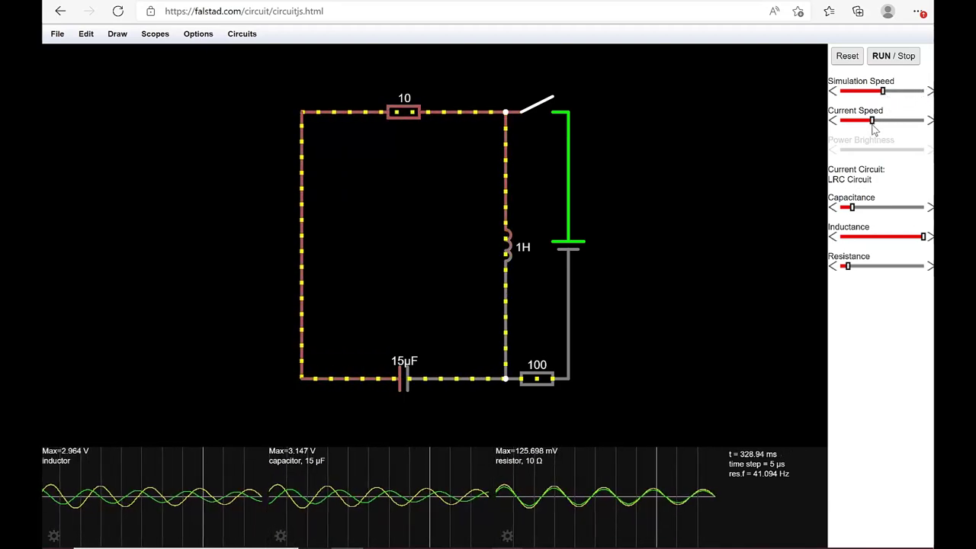
{"action": "mouse_move", "coordinate": [409, 114]}
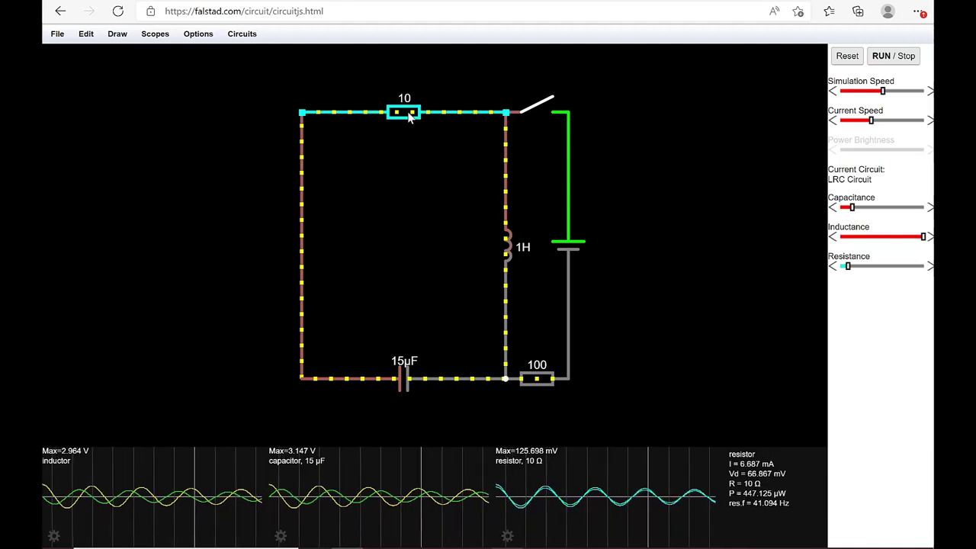
{"action": "right_click", "coordinate": [409, 115]}
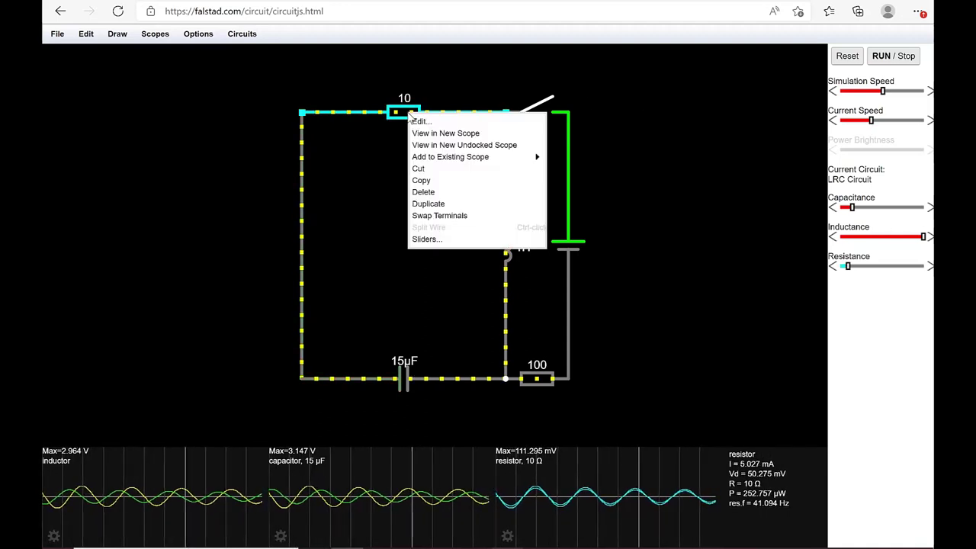
{"action": "left_click", "coordinate": [456, 241]}
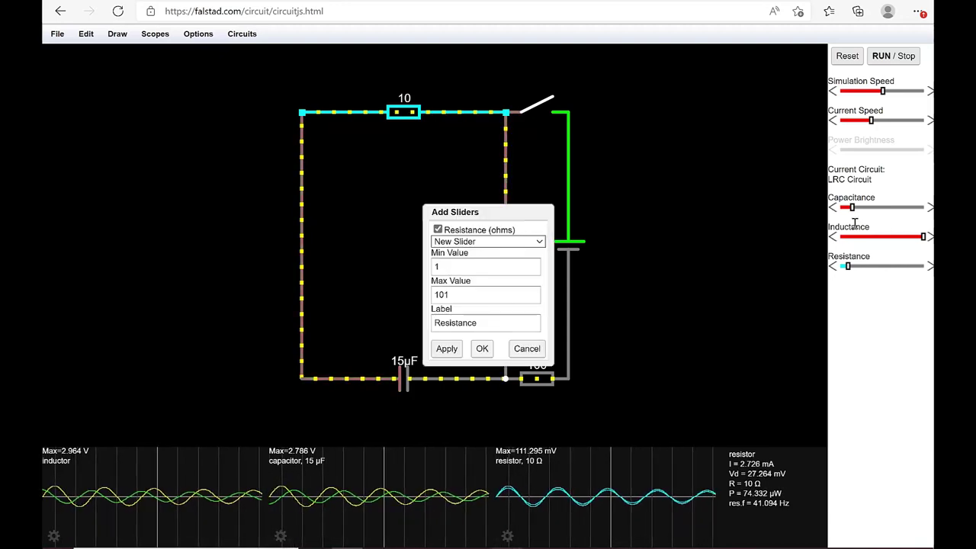
{"action": "left_click", "coordinate": [536, 352]}
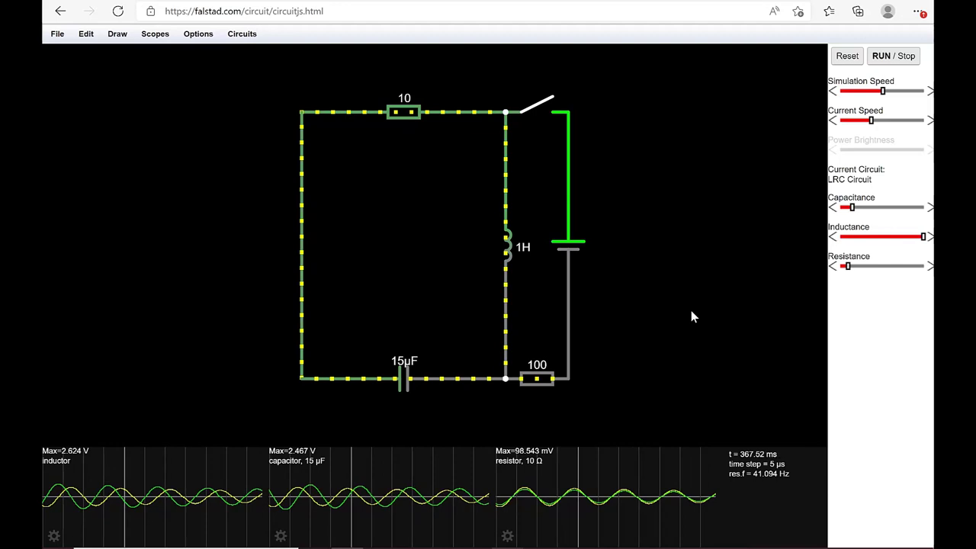
Step: Export the LRC circuit as a URL, create a short tinyurl link, and close the dialog
{"action": "left_click", "coordinate": [58, 36]}
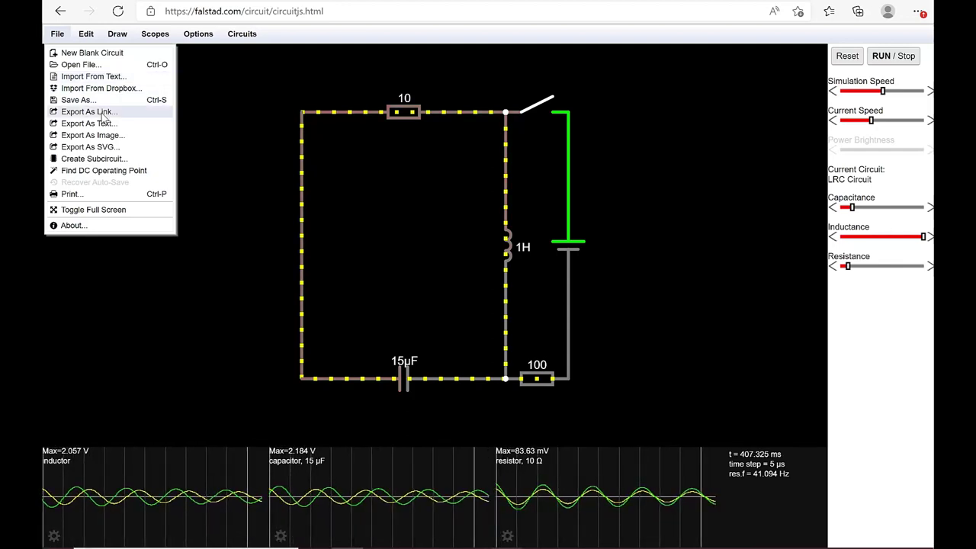
{"action": "left_click", "coordinate": [105, 112]}
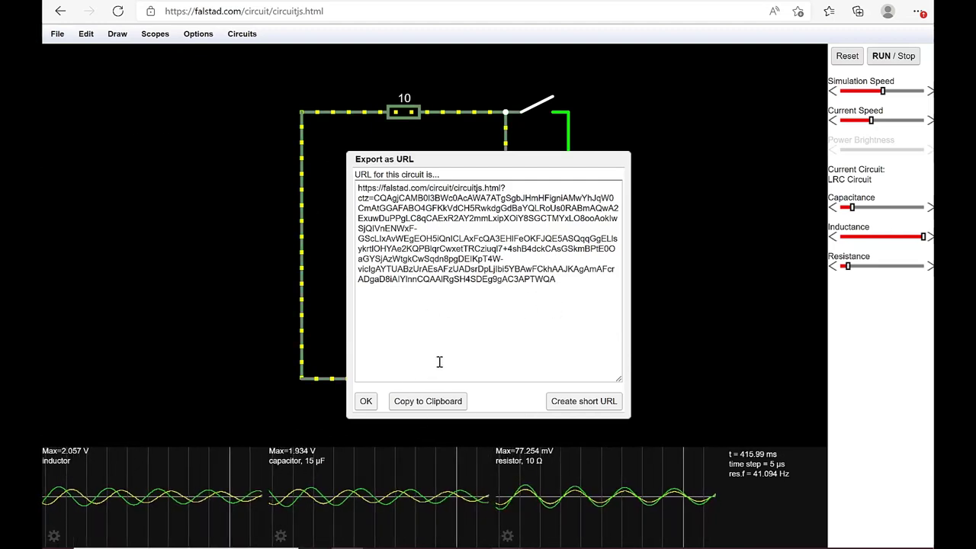
{"action": "left_click_drag", "start_coordinate": [562, 281], "coordinate": [357, 188]}
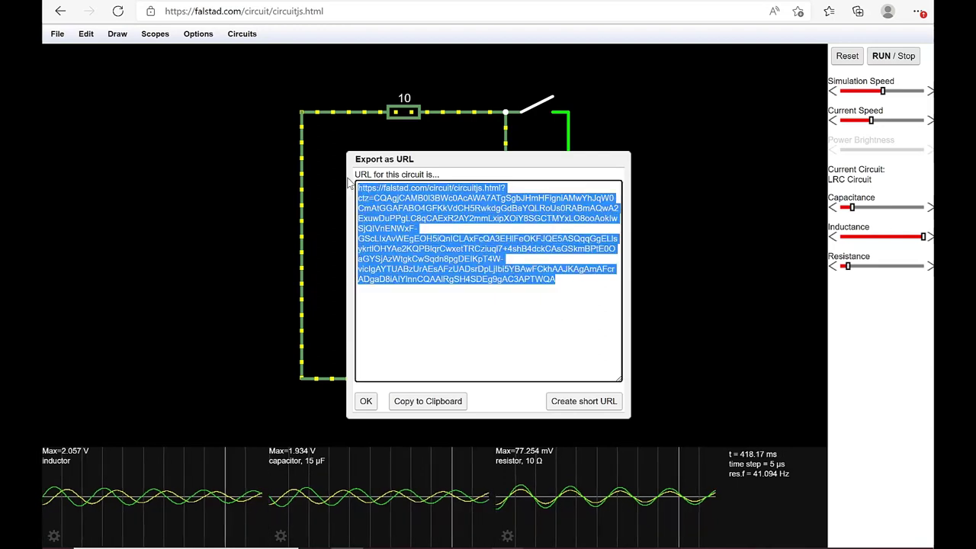
{"action": "left_click", "coordinate": [430, 340]}
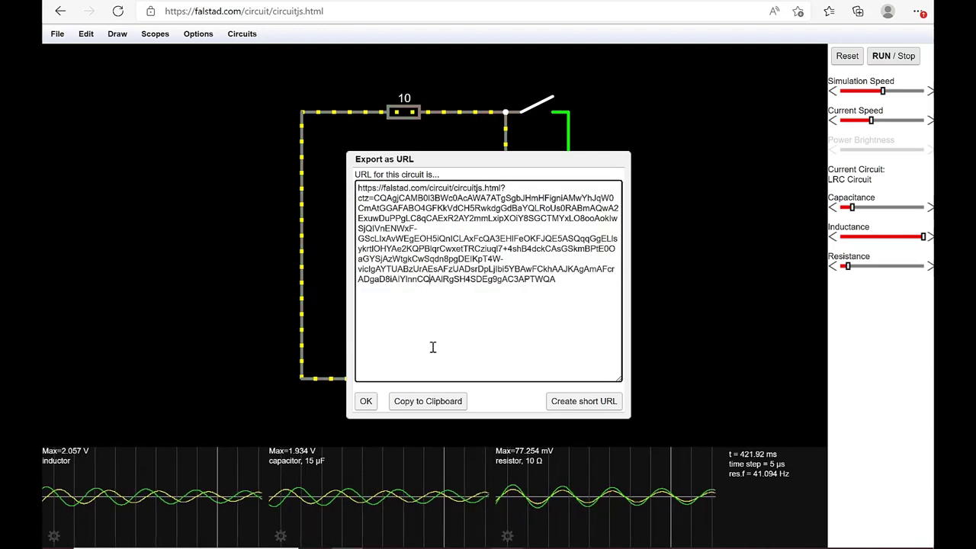
{"action": "left_click", "coordinate": [574, 401]}
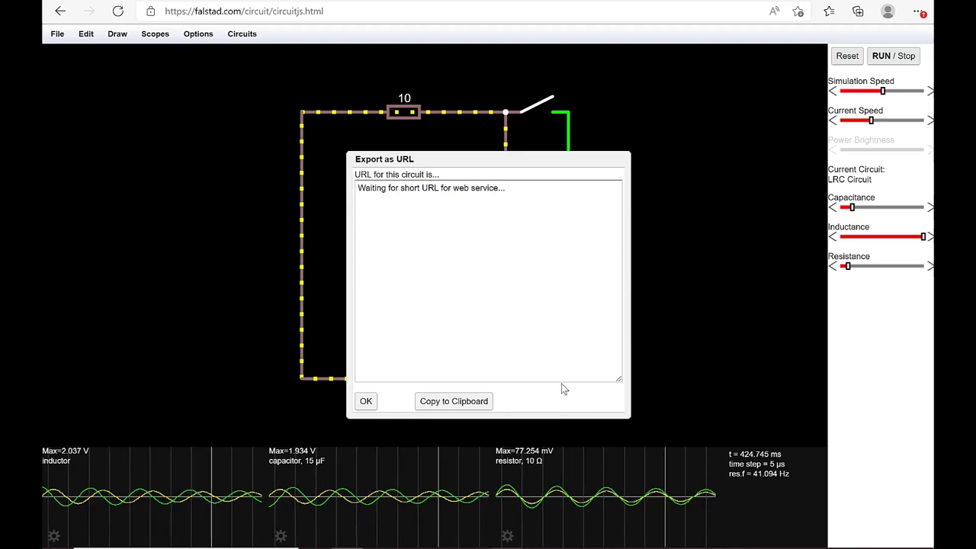
{"action": "left_click_drag", "start_coordinate": [488, 193], "coordinate": [347, 191]}
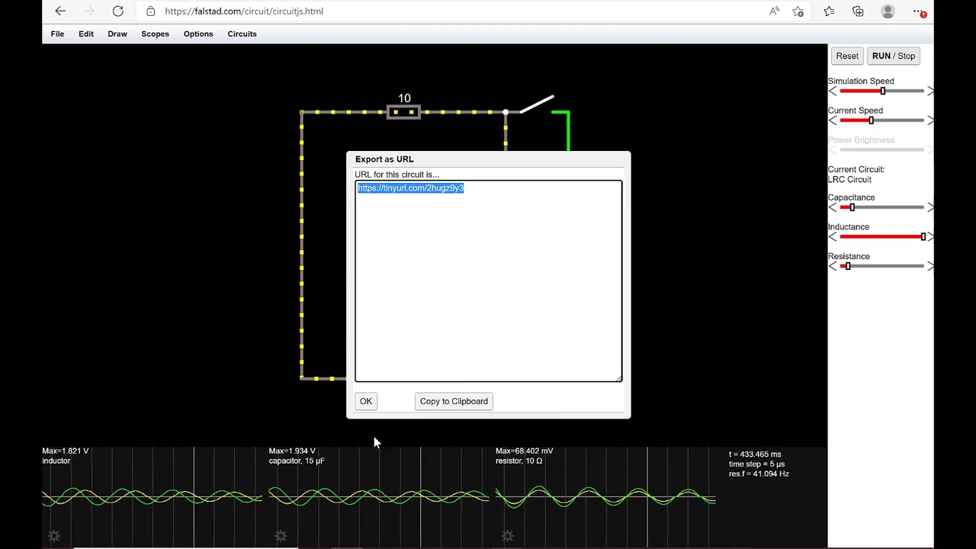
{"action": "left_click", "coordinate": [370, 403]}
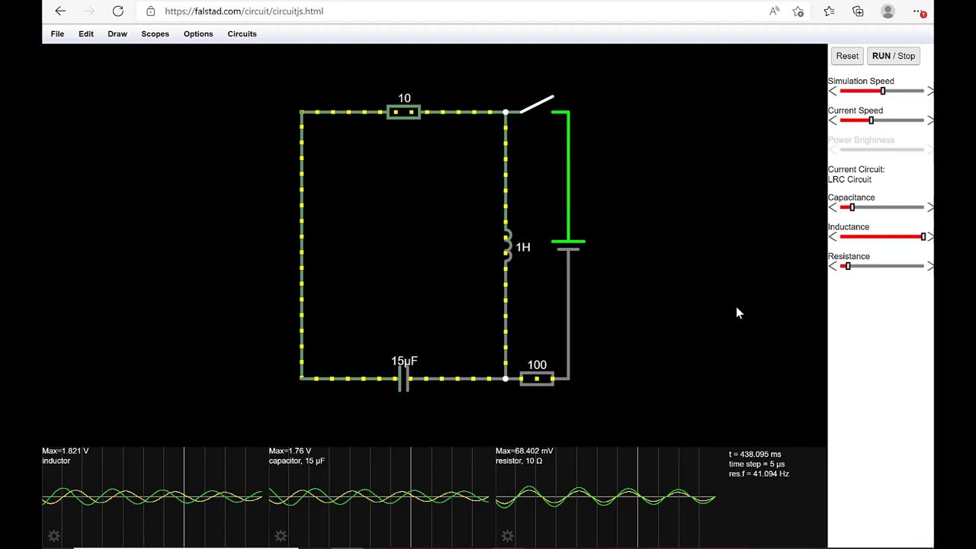
{"action": "left_click", "coordinate": [87, 35]}
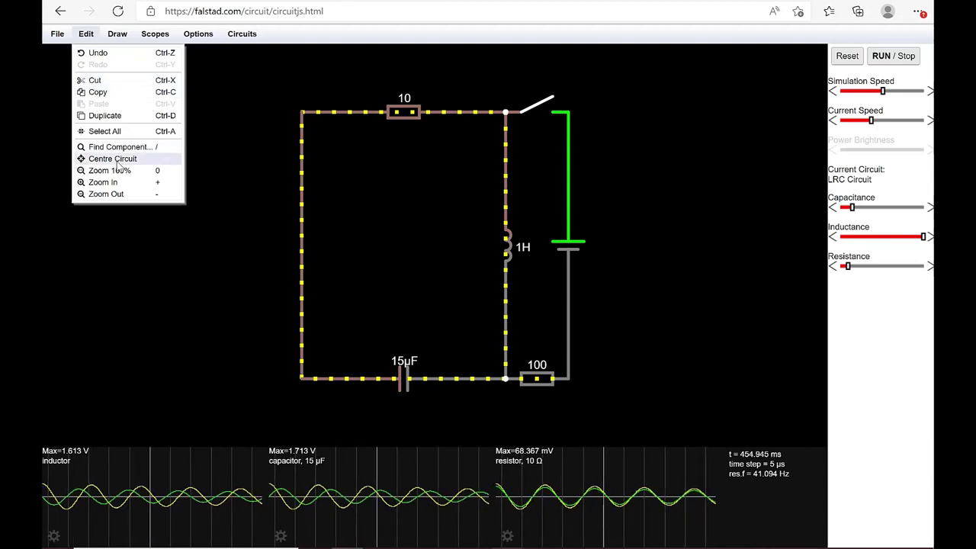
{"action": "left_click", "coordinate": [118, 33]}
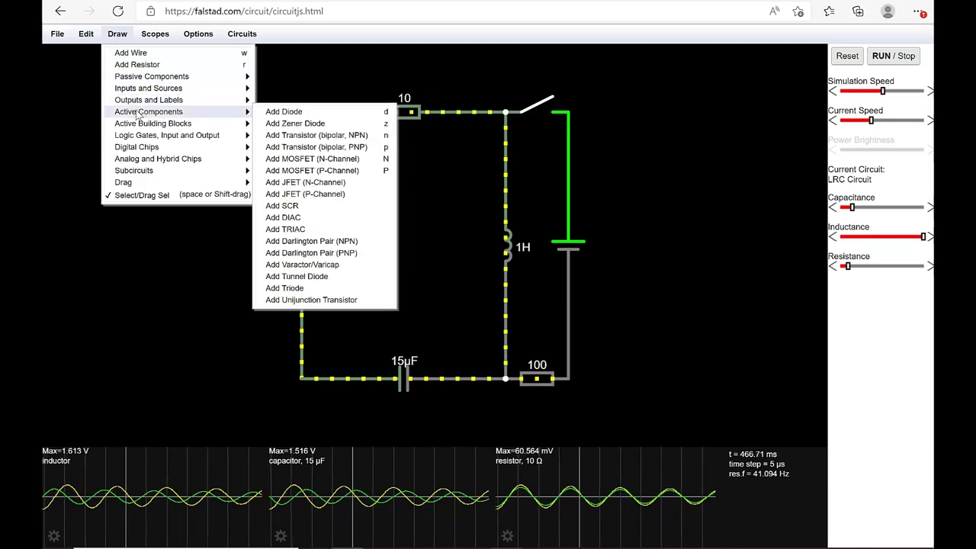
{"action": "mouse_move", "coordinate": [139, 151]}
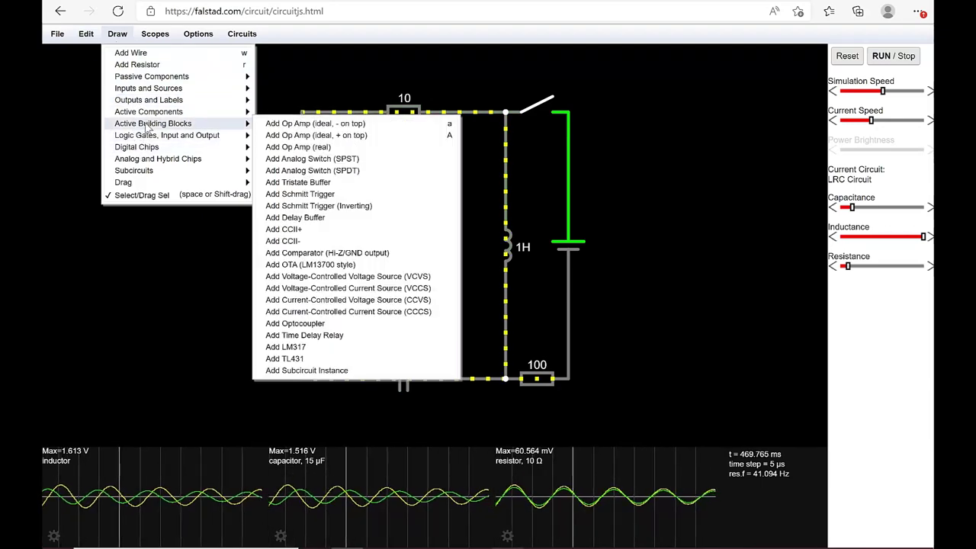
{"action": "mouse_move", "coordinate": [156, 103]}
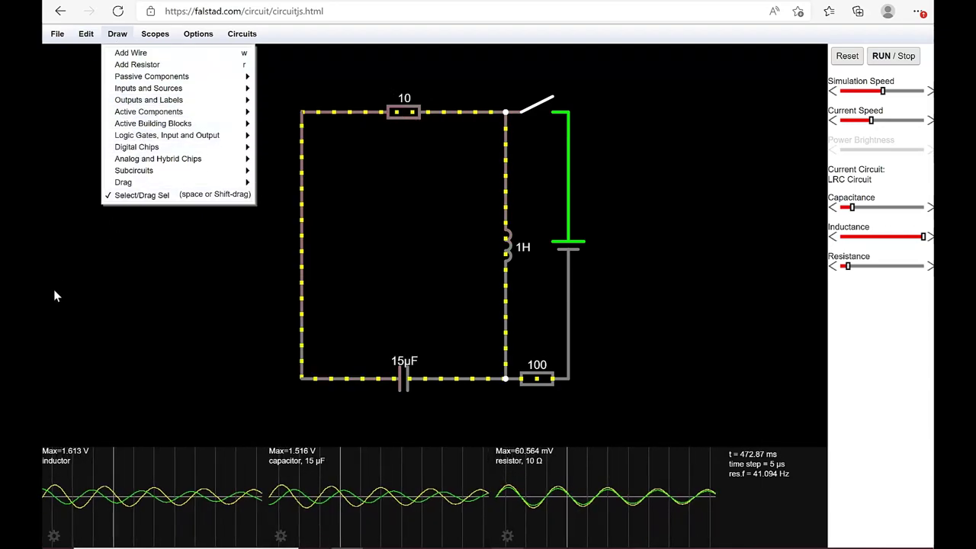
{"action": "right_click", "coordinate": [151, 304]}
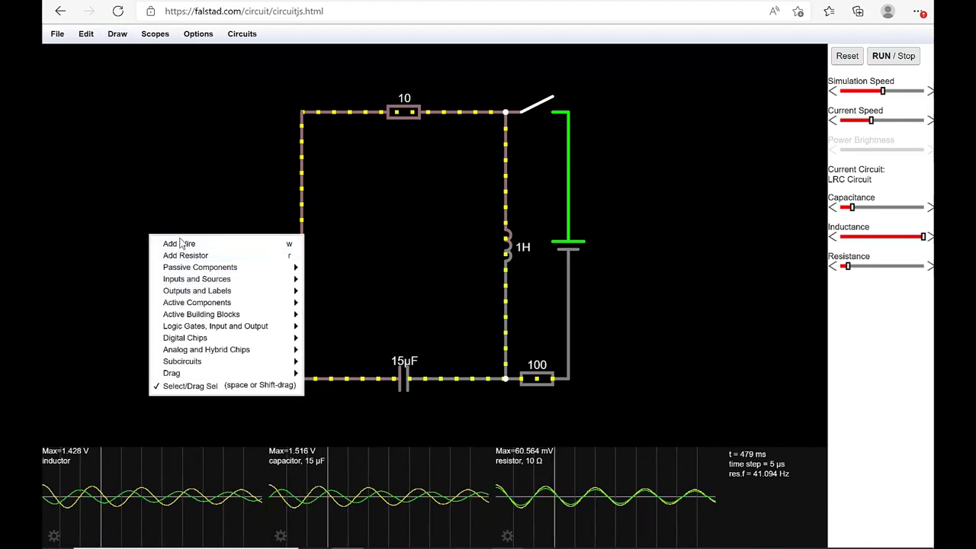
{"action": "mouse_move", "coordinate": [183, 316]}
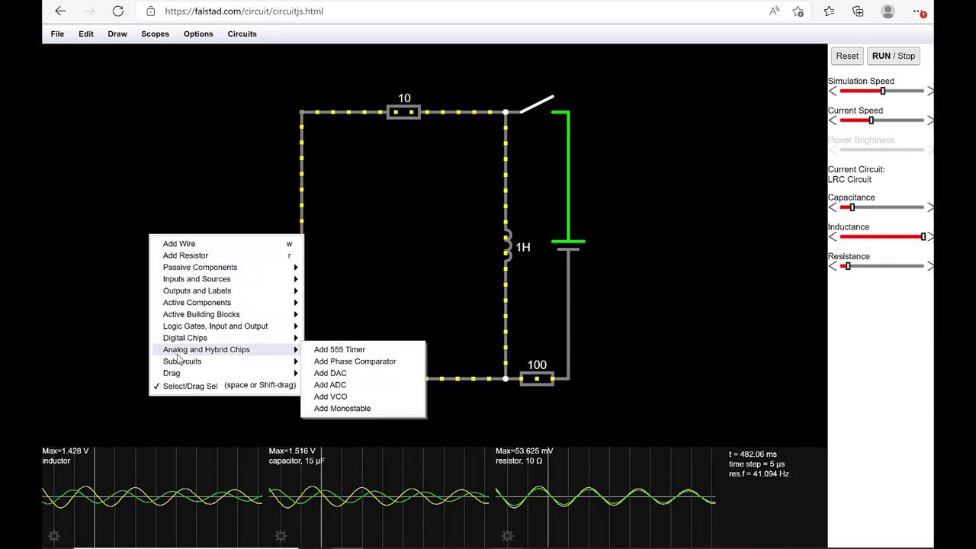
{"action": "mouse_move", "coordinate": [172, 374]}
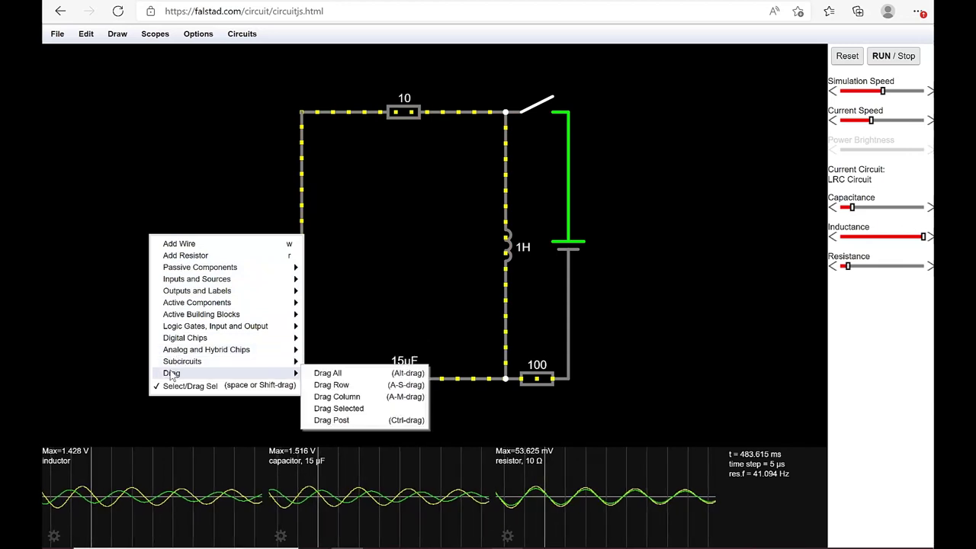
{"action": "left_click", "coordinate": [128, 307]}
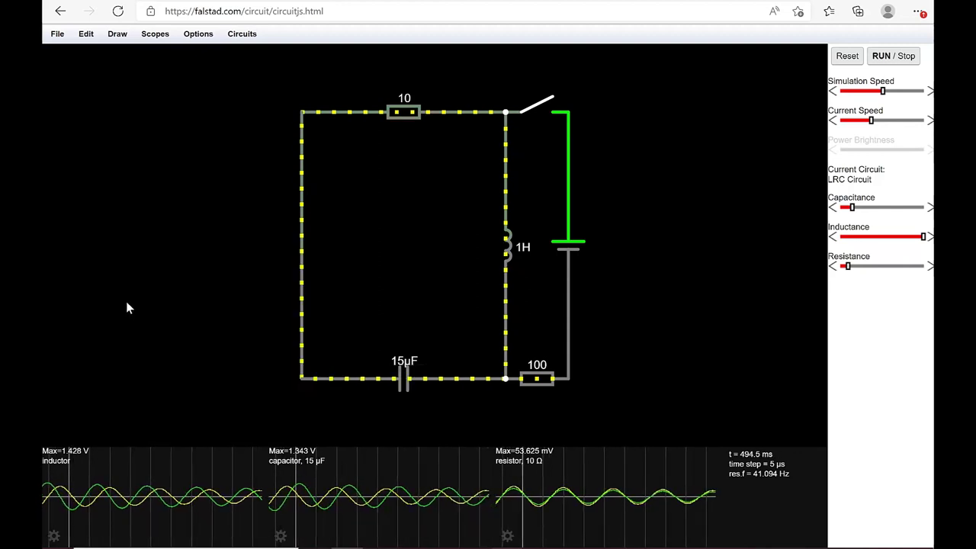
Step: Look through the Scopes menu, then the Options menu's display settings
{"action": "left_click", "coordinate": [165, 42]}
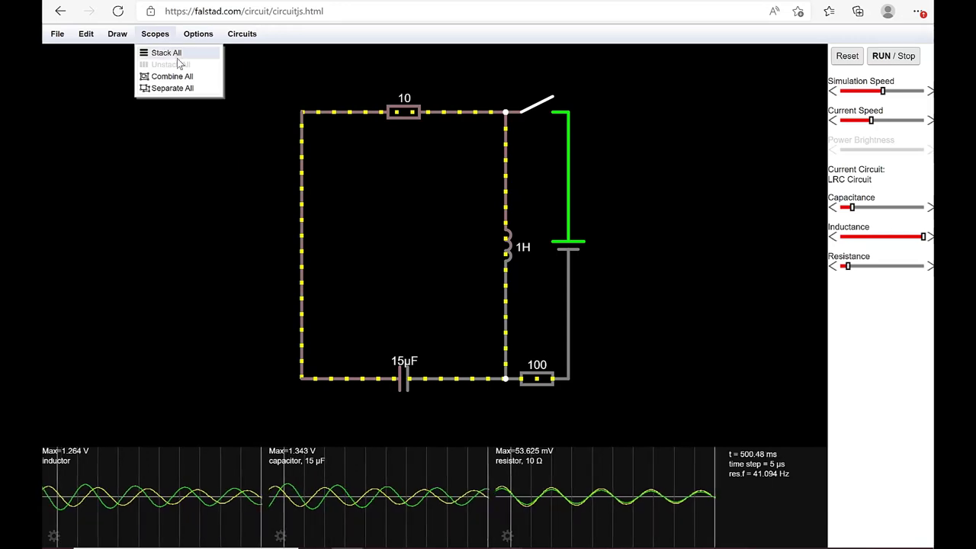
{"action": "mouse_move", "coordinate": [181, 33]}
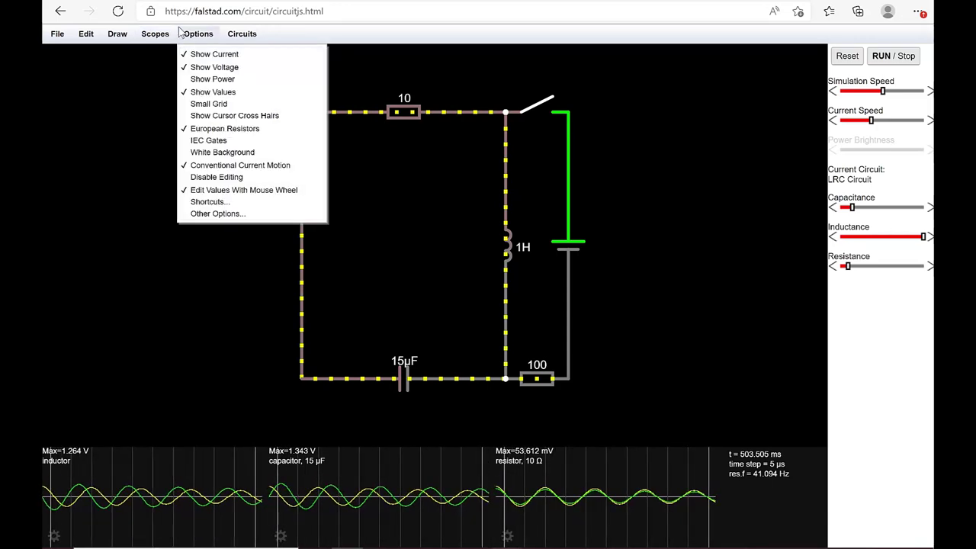
{"action": "left_click", "coordinate": [251, 37]}
Step: Browse the Circuits menu, including the 555 timer and active filter submenus
{"action": "left_click", "coordinate": [251, 38]}
{"action": "mouse_move", "coordinate": [246, 67]}
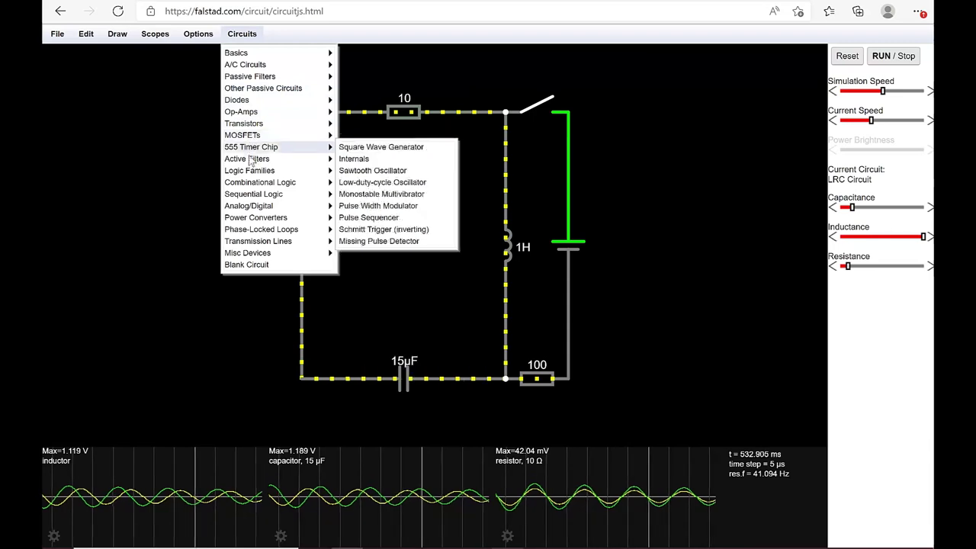
{"action": "mouse_move", "coordinate": [250, 162]}
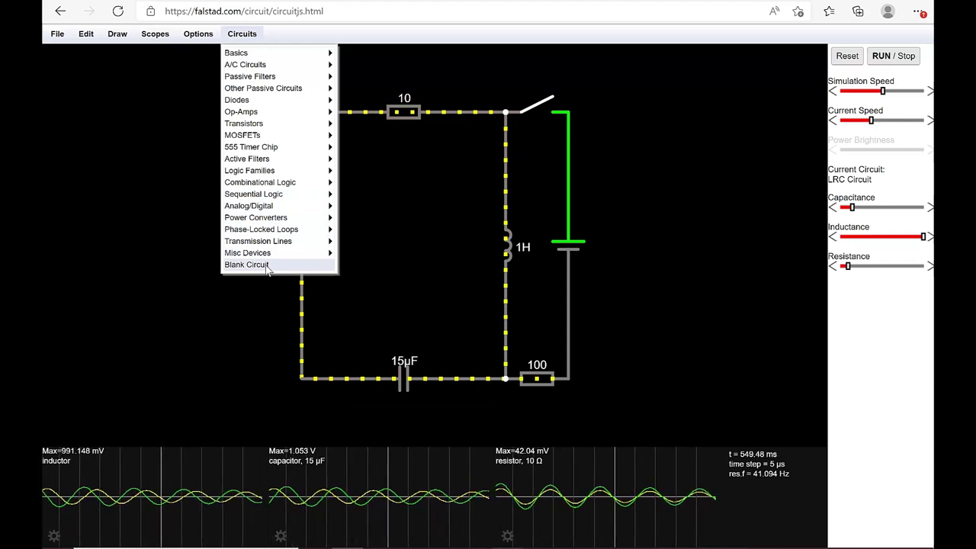
Step: Start a blank circuit and draw three vertical 1k resistors side by side
{"action": "left_click", "coordinate": [267, 265]}
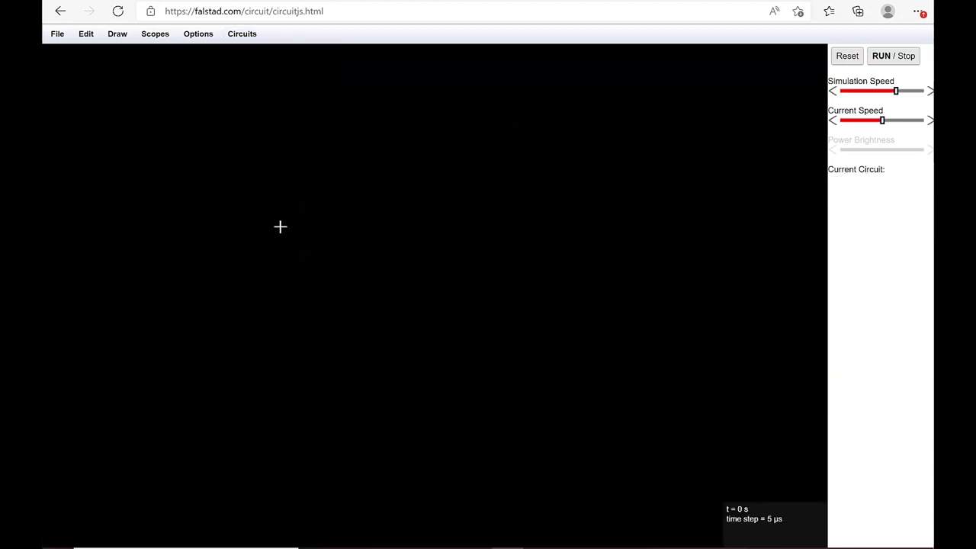
{"action": "right_click", "coordinate": [280, 232]}
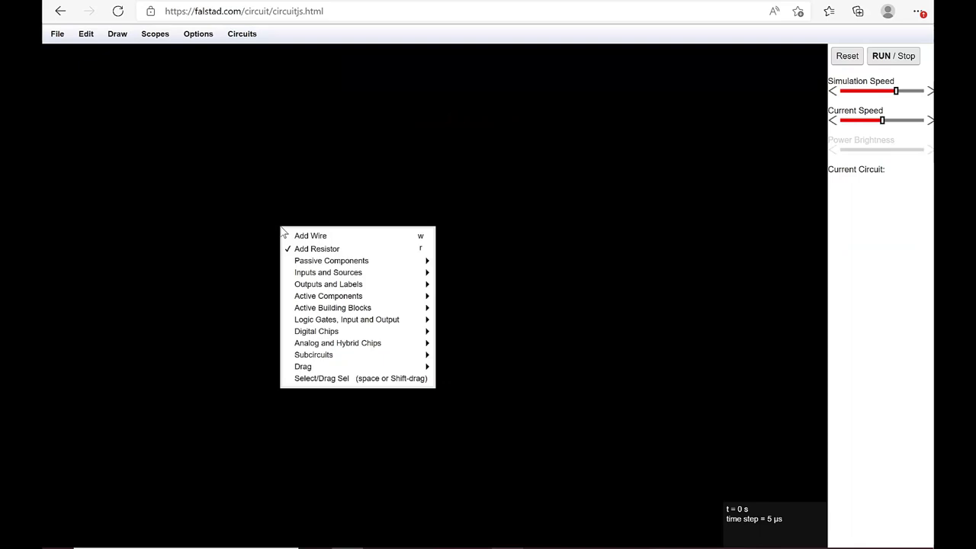
{"action": "left_click", "coordinate": [311, 250]}
{"action": "left_click_drag", "start_coordinate": [292, 211], "coordinate": [293, 368]}
{"action": "left_click_drag", "start_coordinate": [335, 211], "coordinate": [334, 368]}
{"action": "left_click_drag", "start_coordinate": [376, 212], "coordinate": [376, 368]}
Step: Add a vertical voltage source to the left of the resistors
{"action": "right_click", "coordinate": [191, 234]}
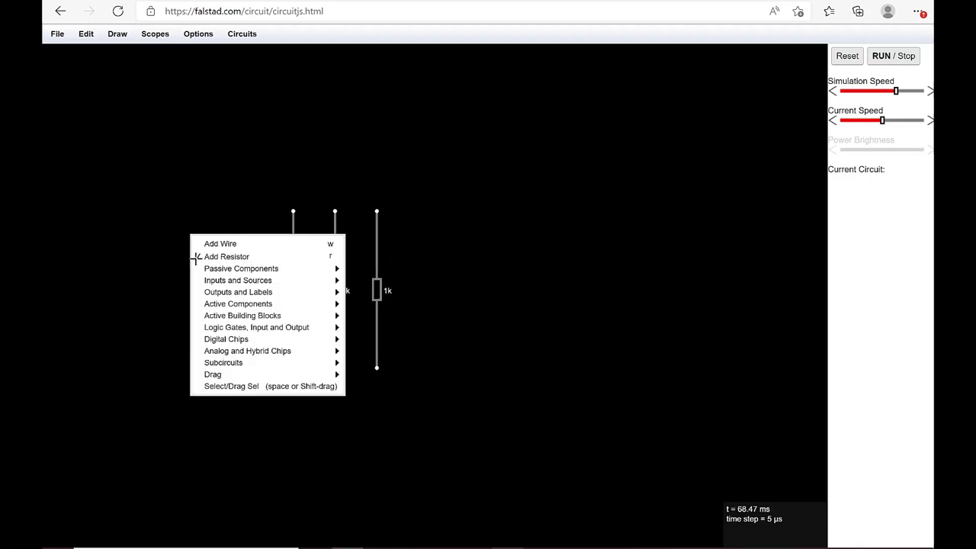
{"action": "mouse_move", "coordinate": [252, 280]}
{"action": "left_click", "coordinate": [373, 291]}
{"action": "left_click_drag", "start_coordinate": [251, 368], "coordinate": [251, 211]}
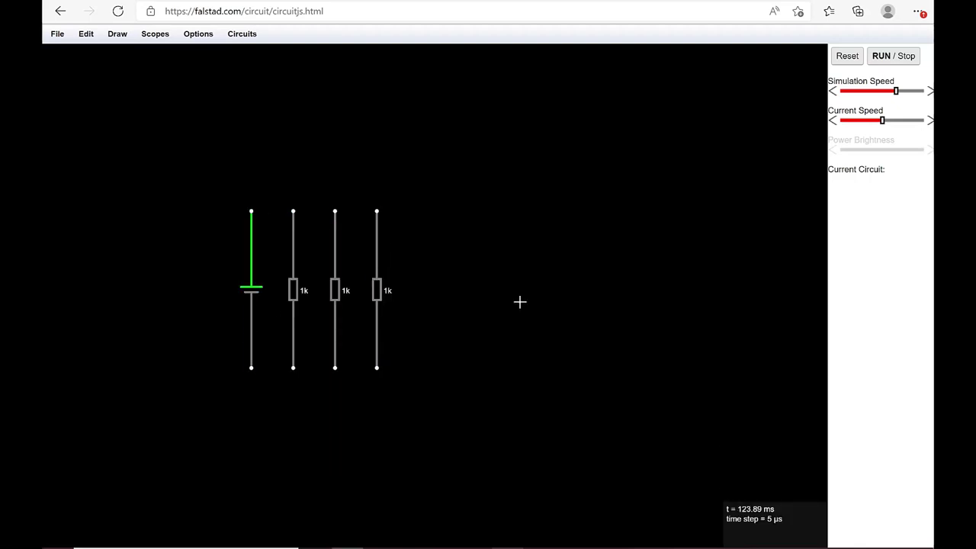
Step: Wire the source's top and bottom to the three resistors, redrawing the bottom return wire
{"action": "left_click", "coordinate": [118, 36]}
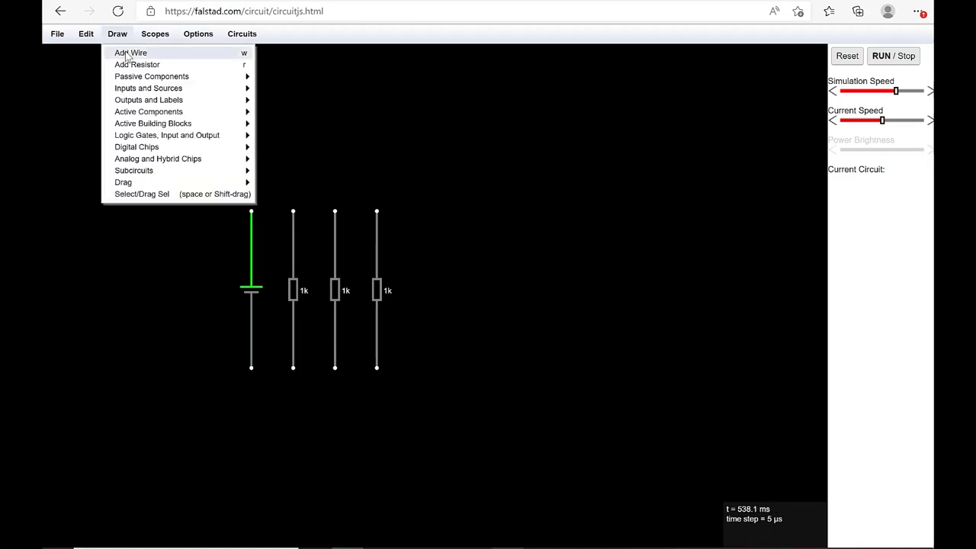
{"action": "left_click", "coordinate": [125, 53]}
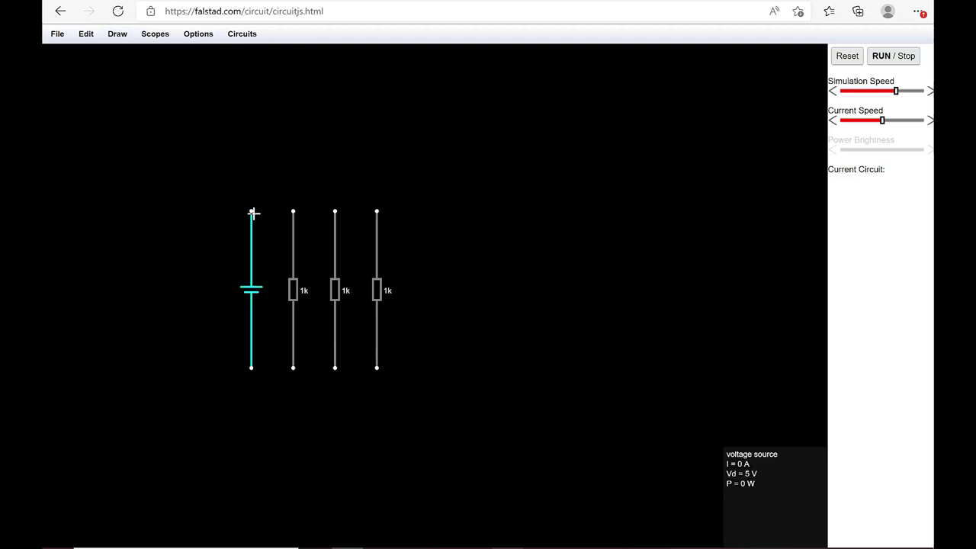
{"action": "left_click_drag", "start_coordinate": [251, 211], "coordinate": [377, 211]}
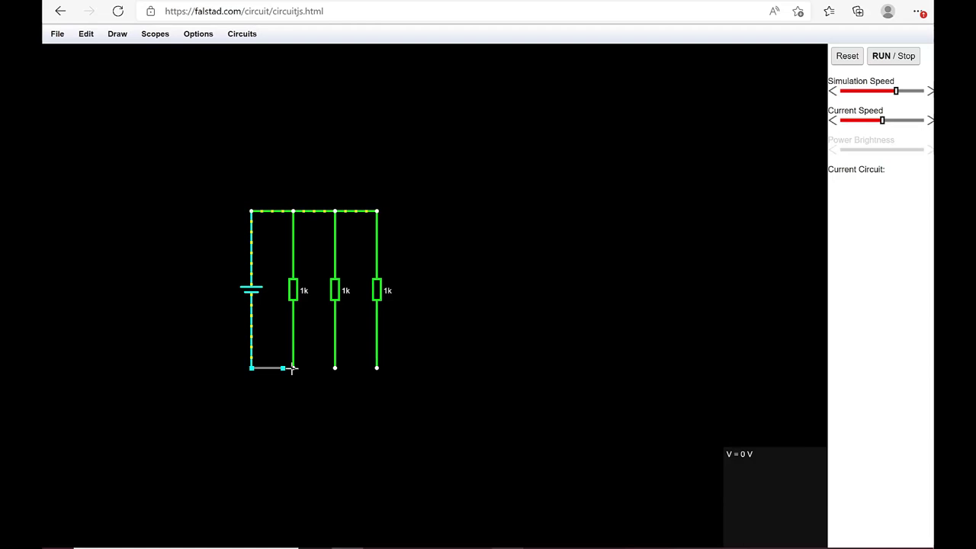
{"action": "left_click_drag", "start_coordinate": [292, 369], "coordinate": [294, 368]}
{"action": "left_click_drag", "start_coordinate": [294, 369], "coordinate": [377, 368]}
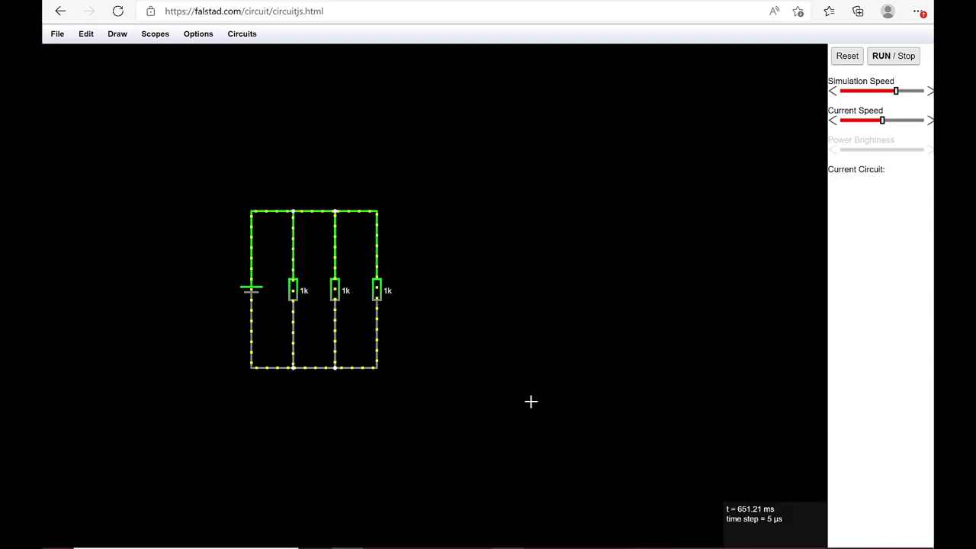
{"action": "key", "text": "ctrl+z"}
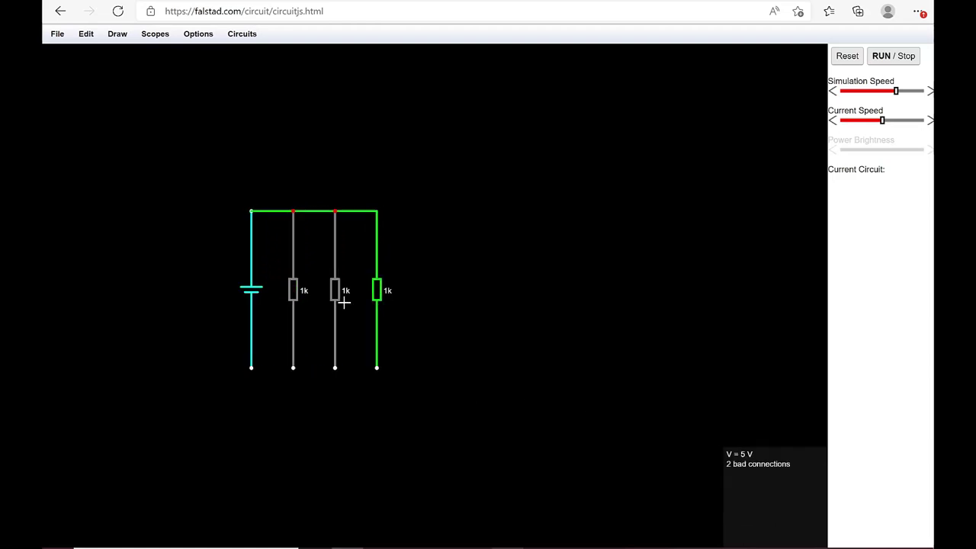
{"action": "left_click_drag", "start_coordinate": [376, 369], "coordinate": [377, 368]}
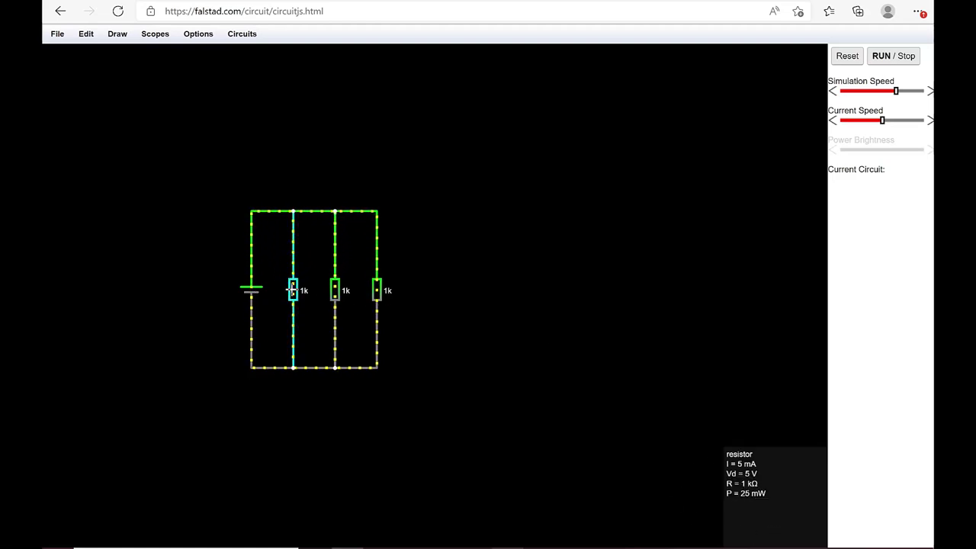
{"action": "right_click", "coordinate": [293, 293]}
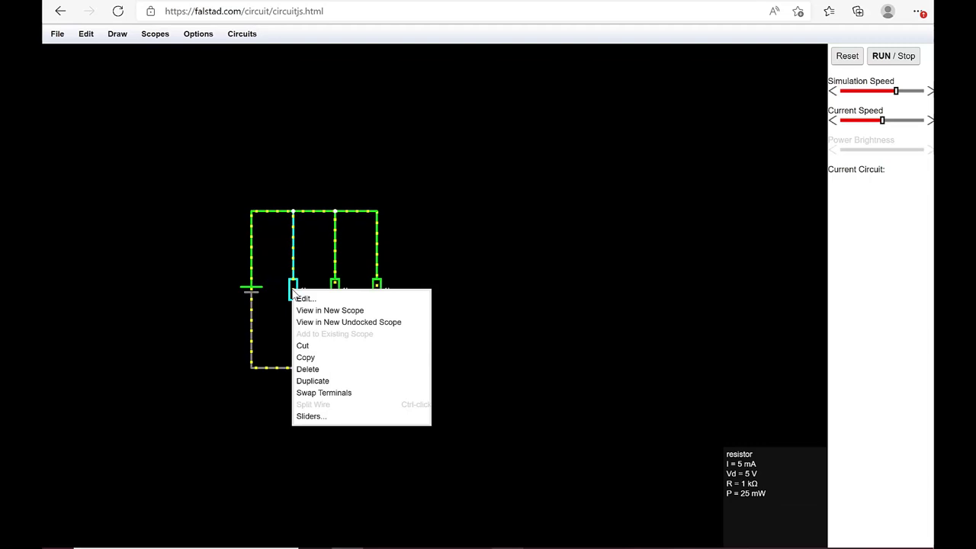
{"action": "left_click", "coordinate": [305, 299]}
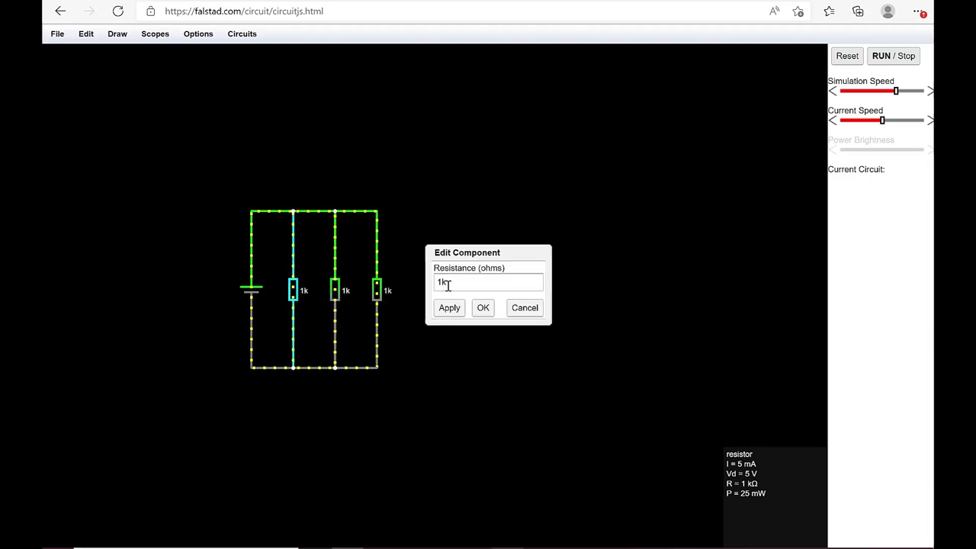
{"action": "left_click_drag", "start_coordinate": [442, 285], "coordinate": [435, 284]}
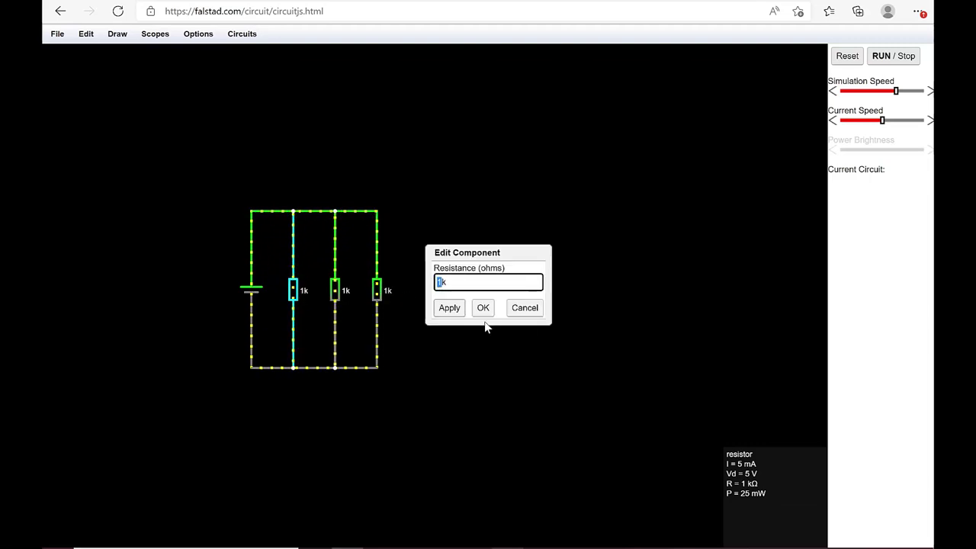
{"action": "left_click", "coordinate": [529, 311]}
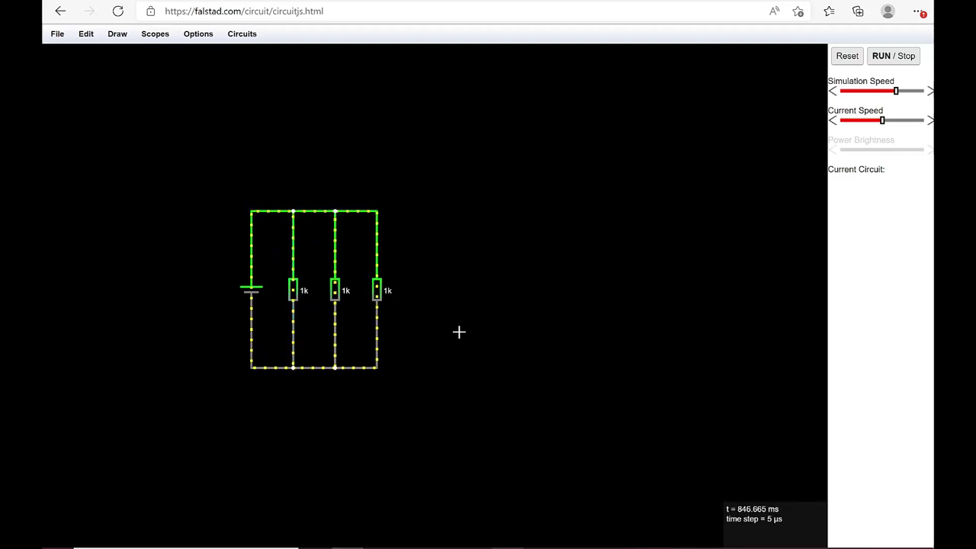
{"action": "right_click", "coordinate": [376, 292]}
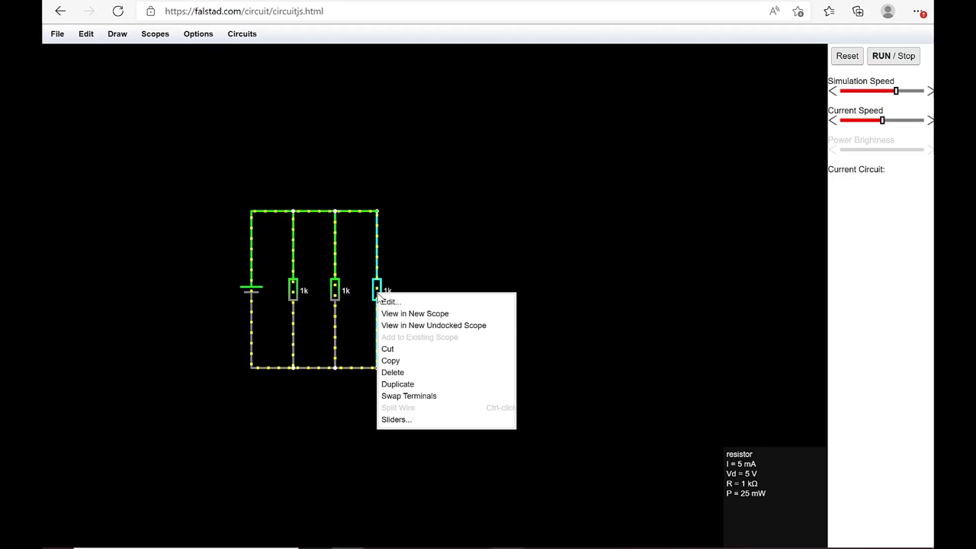
Step: Show the right 1k resistor in a new undocked scope beside the circuit
{"action": "left_click", "coordinate": [414, 326]}
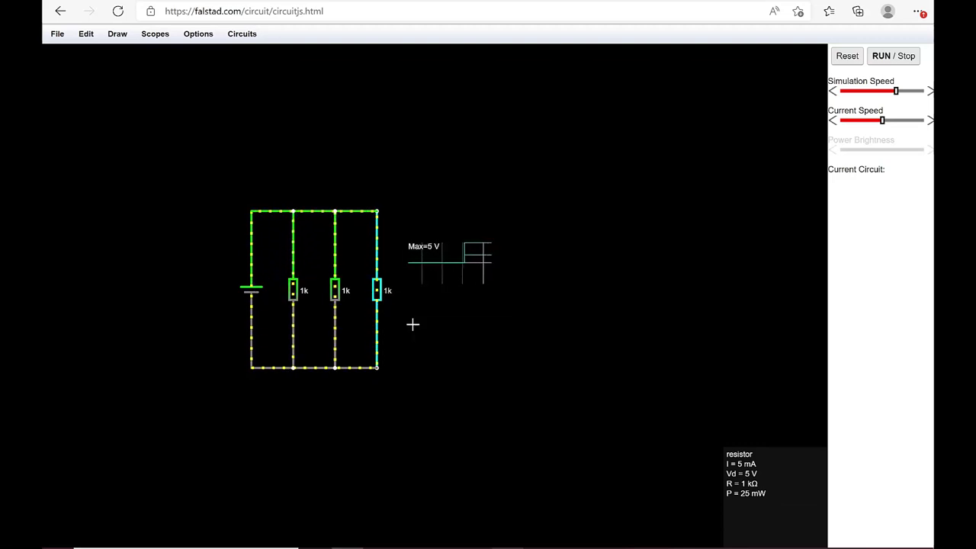
{"action": "mouse_move", "coordinate": [450, 259]}
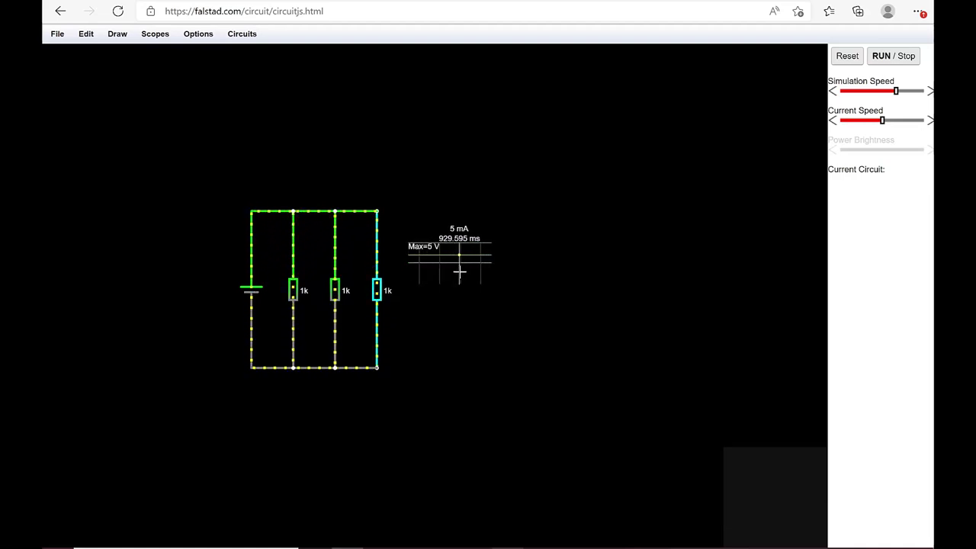
{"action": "right_click", "coordinate": [461, 276]}
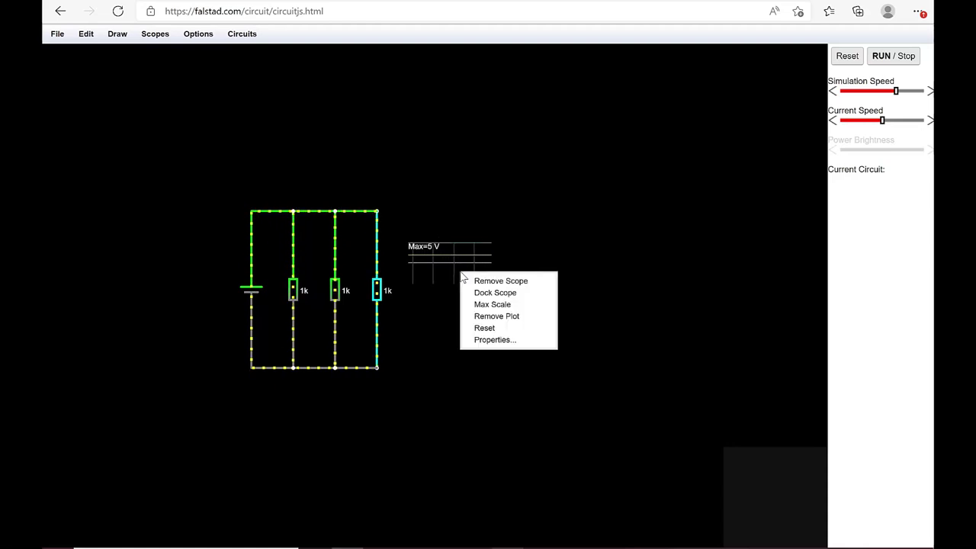
{"action": "left_click", "coordinate": [493, 341]}
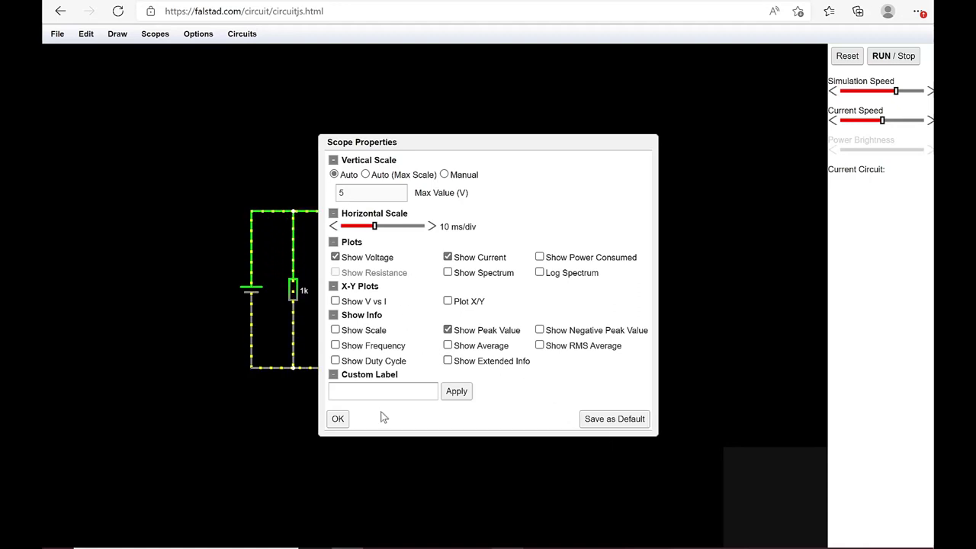
{"action": "left_click", "coordinate": [343, 418]}
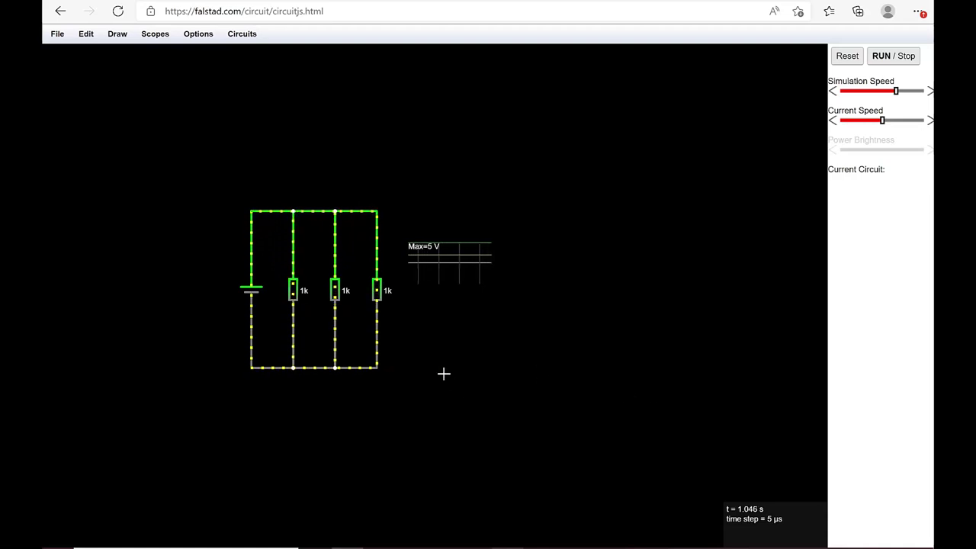
Step: Load the Diode example from the Diodes group of the Circuits menu
{"action": "left_click", "coordinate": [238, 40]}
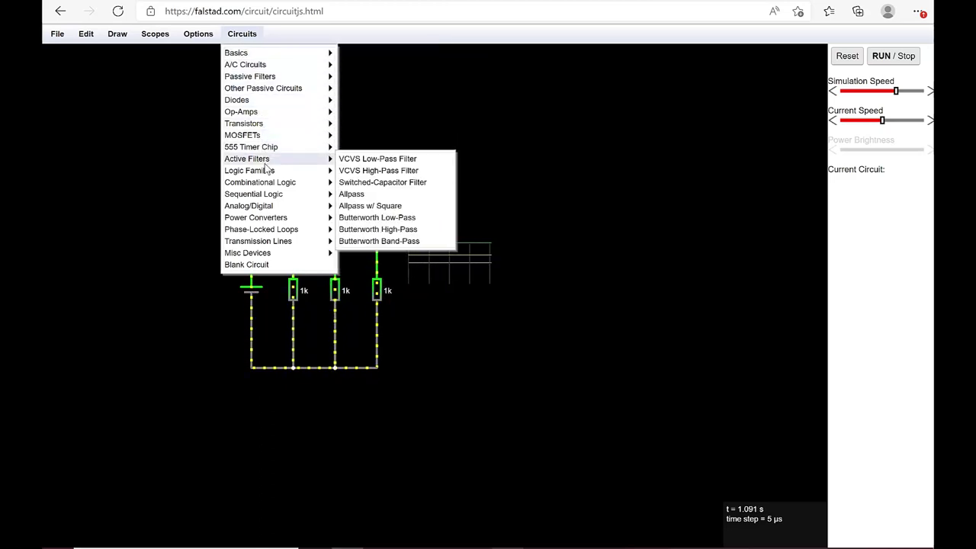
{"action": "mouse_move", "coordinate": [267, 183]}
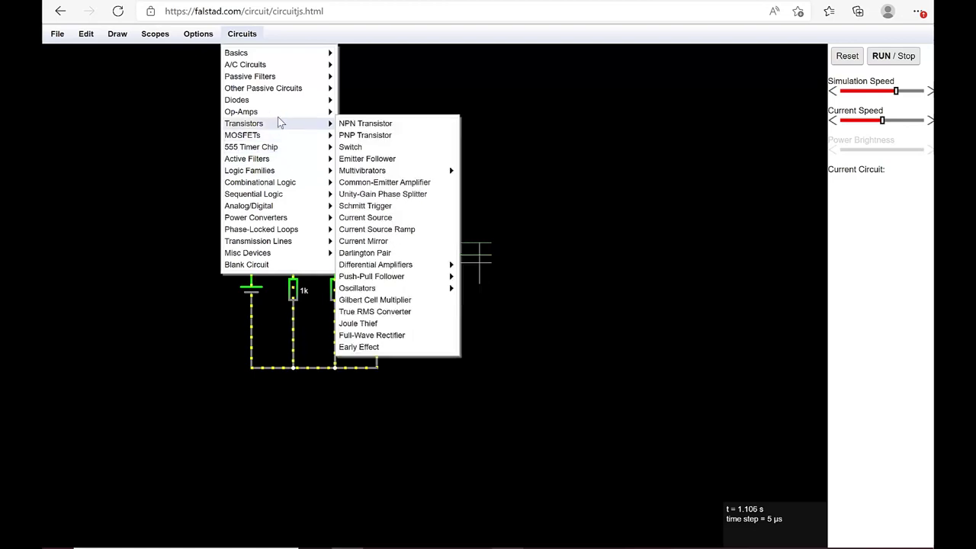
{"action": "mouse_move", "coordinate": [284, 100]}
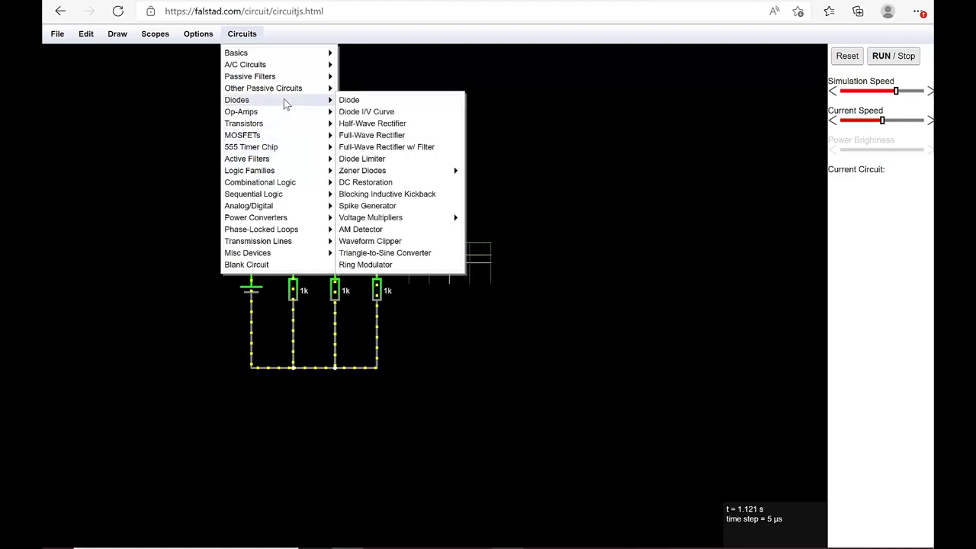
{"action": "left_click", "coordinate": [348, 99]}
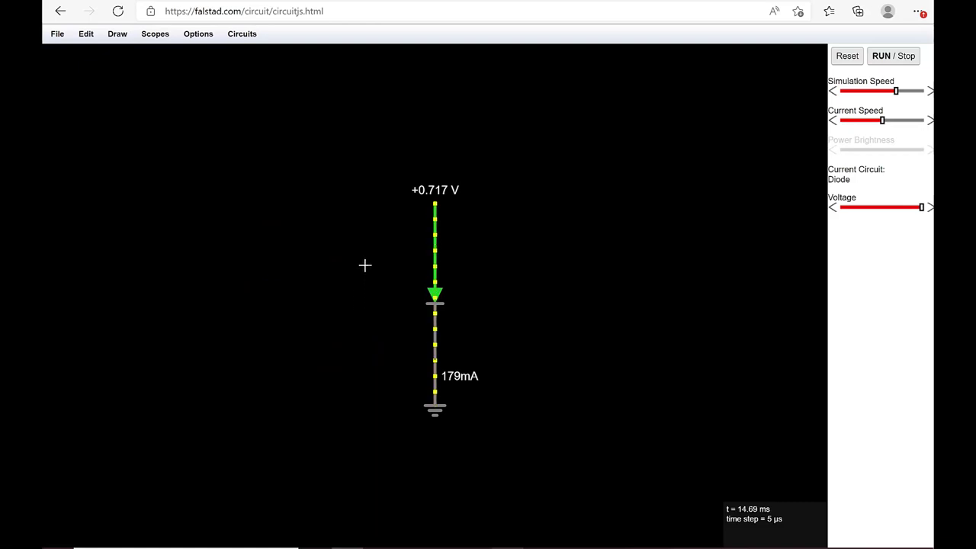
Step: Reopen the Circuits menu and browse the Passive Filters submenu
{"action": "left_click", "coordinate": [248, 38]}
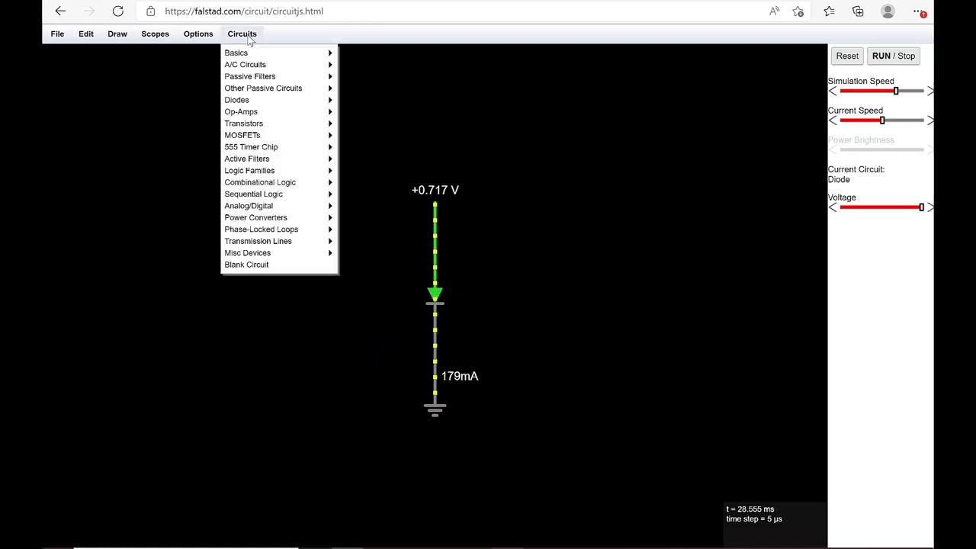
{"action": "mouse_move", "coordinate": [245, 78]}
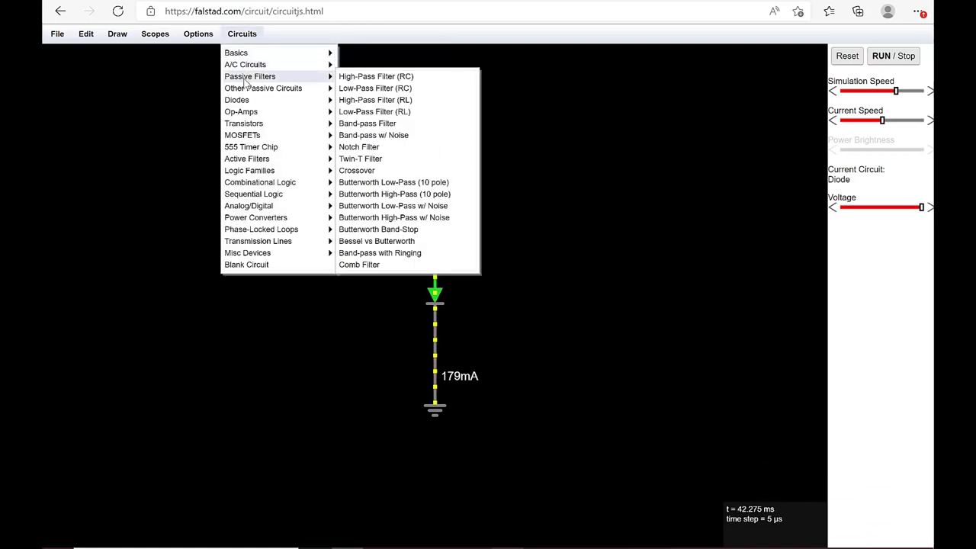
{"action": "mouse_move", "coordinate": [333, 90]}
Step: Load the High-Pass Filter (RL) example, then the Type I PLL with its XOR phase detector and VCO
{"action": "left_click", "coordinate": [374, 101]}
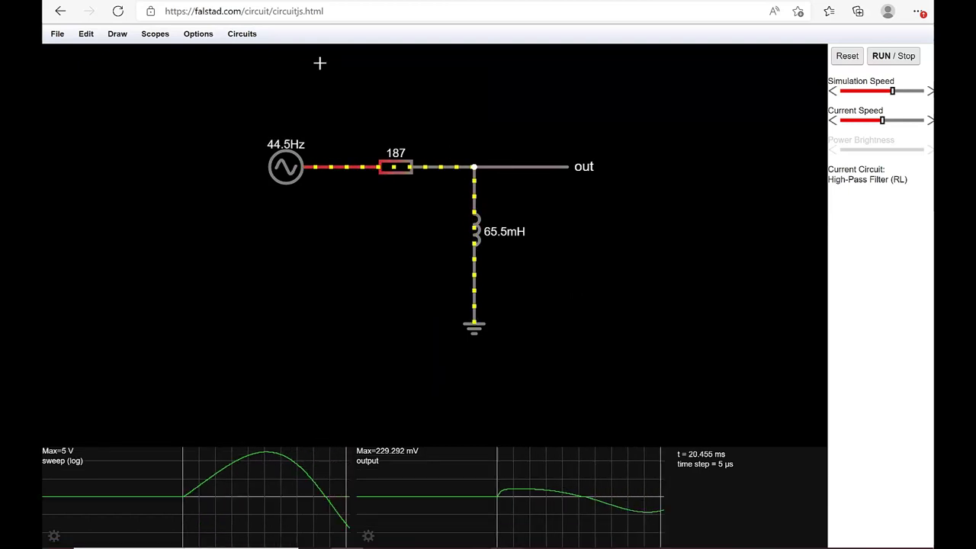
{"action": "left_click", "coordinate": [240, 37]}
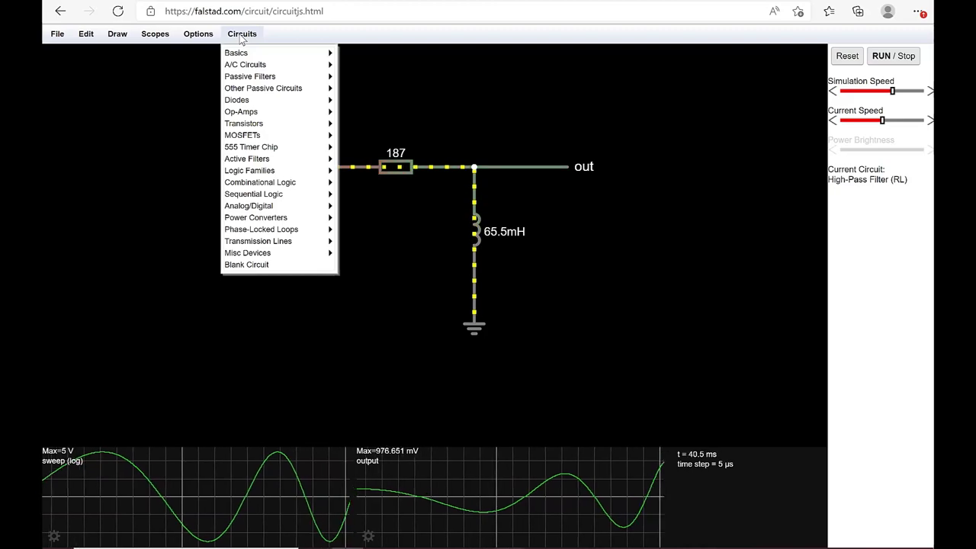
{"action": "mouse_move", "coordinate": [250, 57]}
{"action": "mouse_move", "coordinate": [272, 231]}
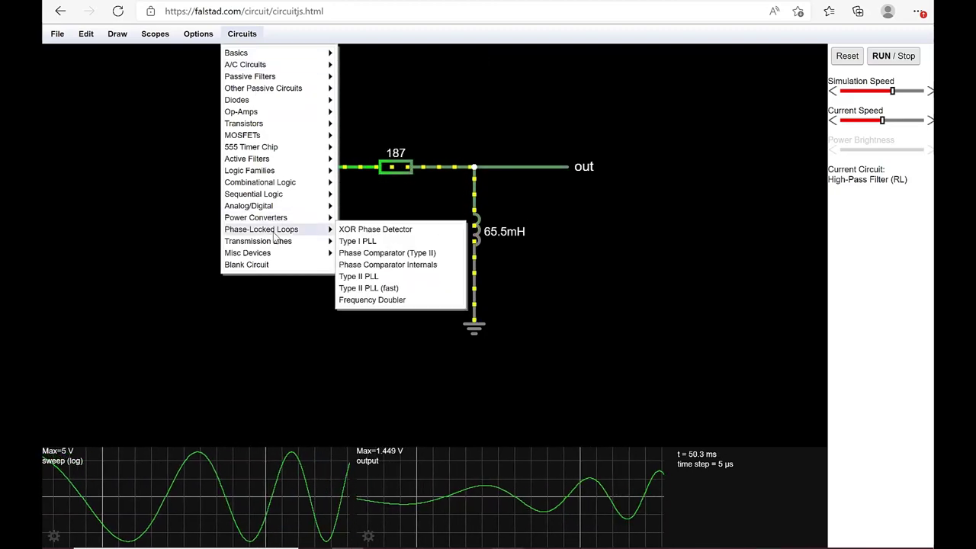
{"action": "left_click", "coordinate": [359, 241]}
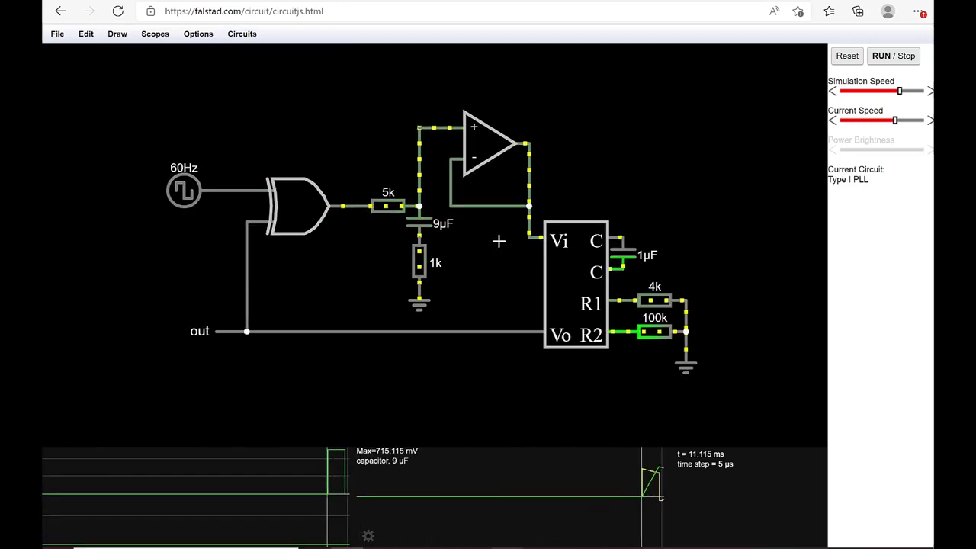